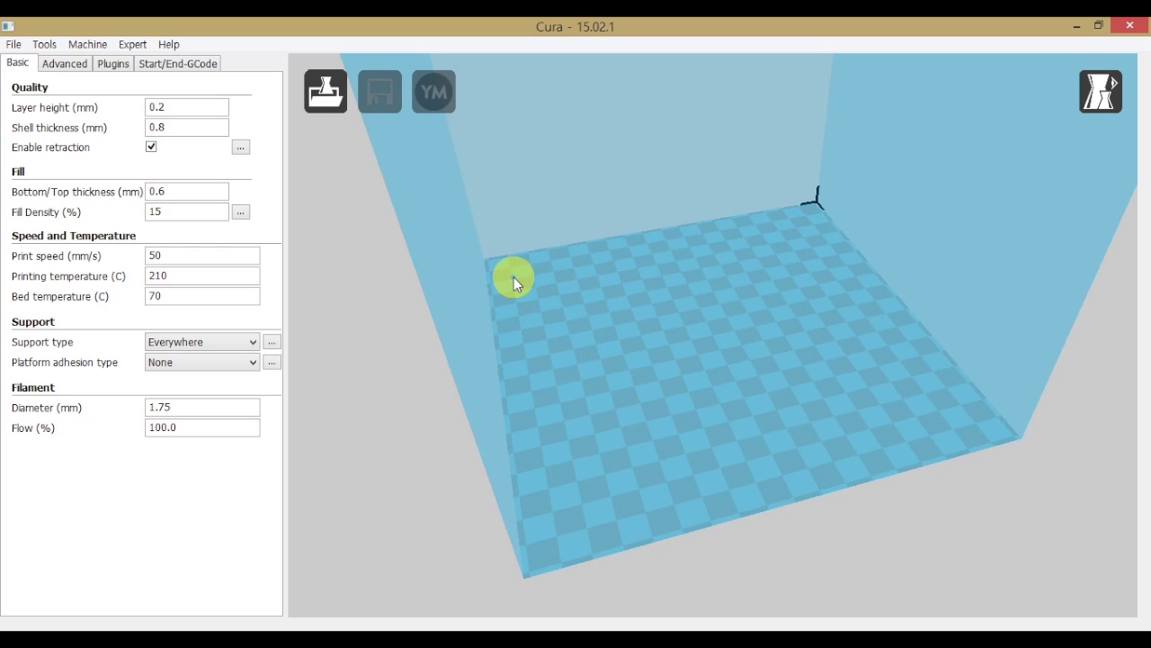
click(1077, 30)
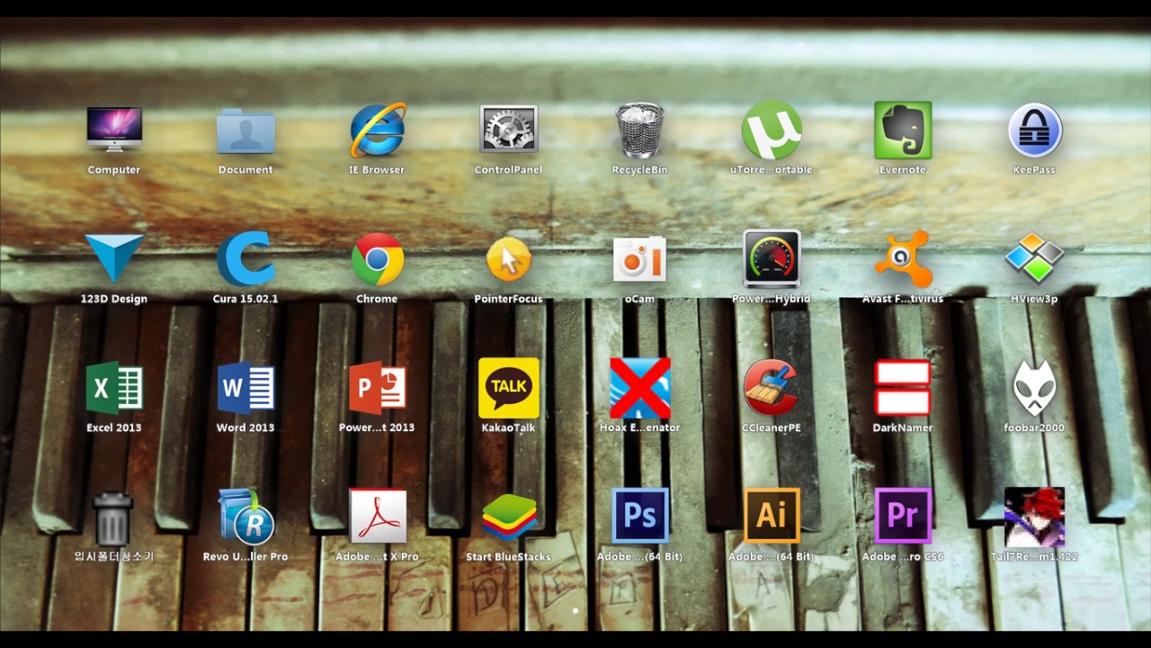
click(372, 572)
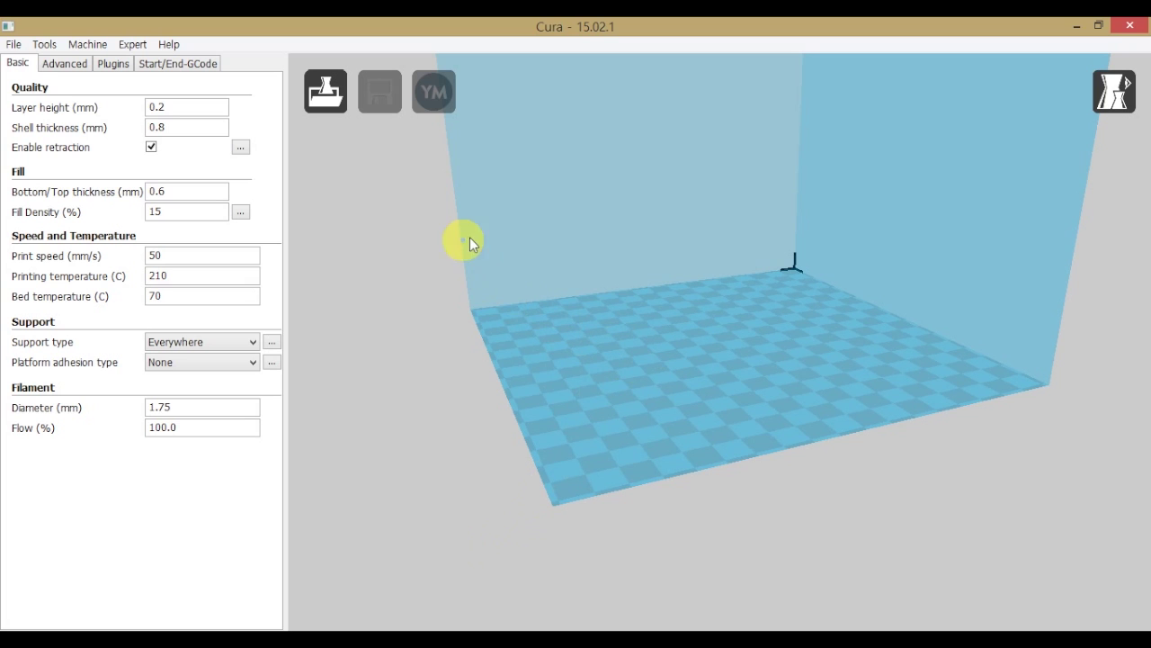
- Load the mugcup STL model from the for3Display folder onto the build platform
click(14, 44)
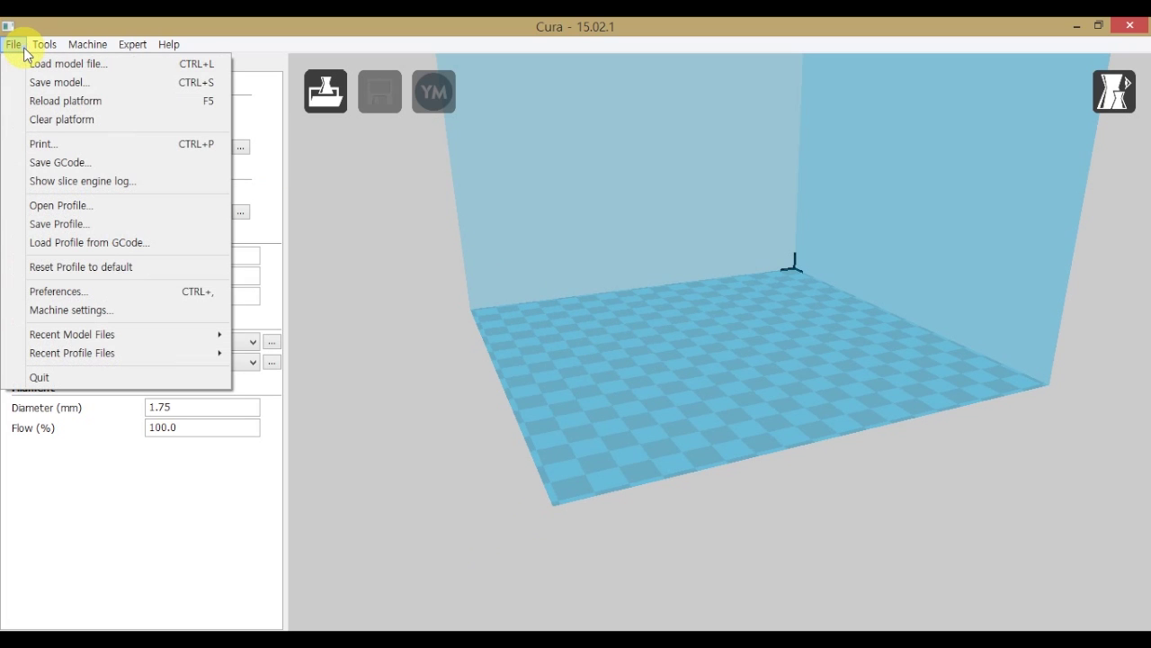
click(72, 65)
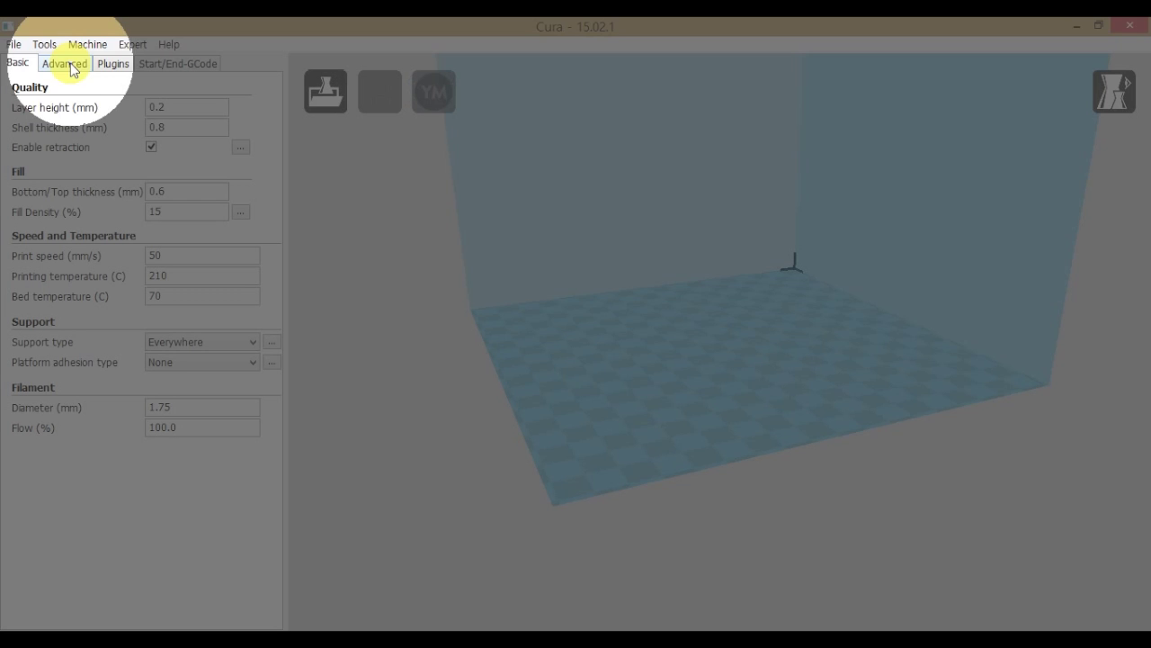
click(16, 45)
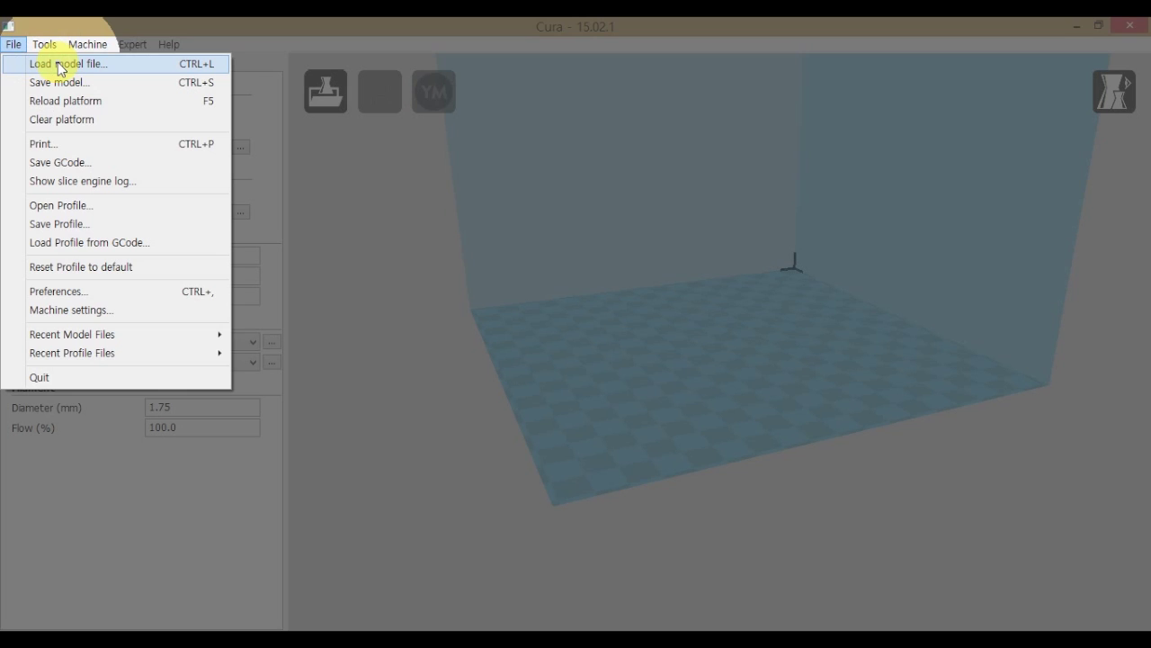
click(59, 65)
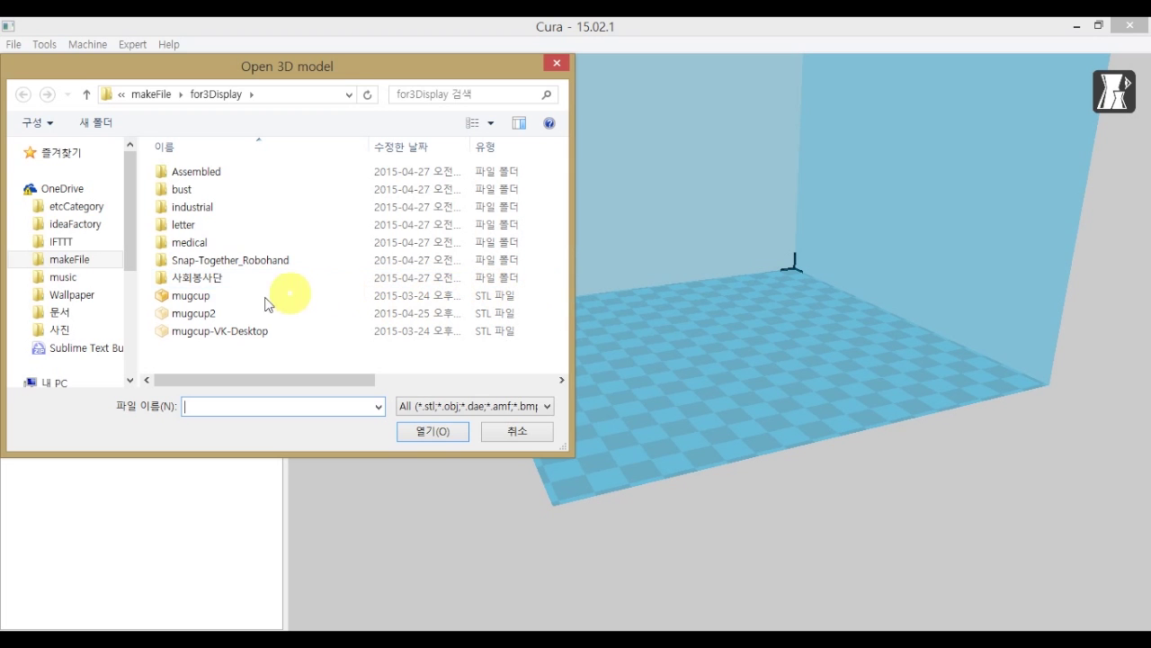
click(209, 296)
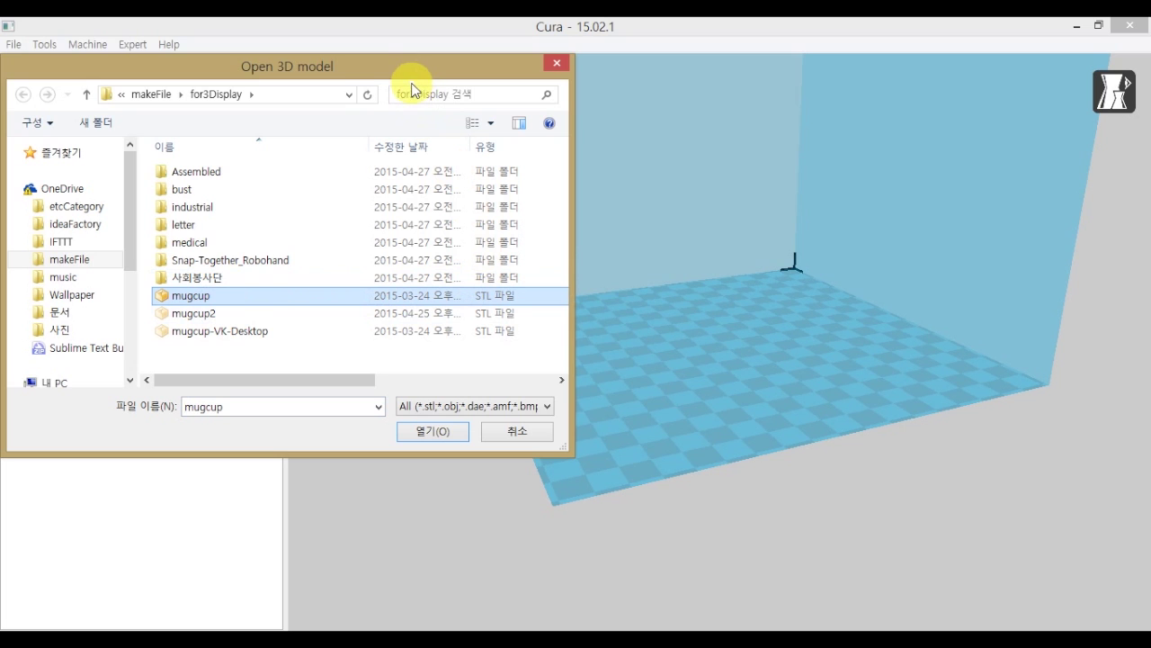
drag(411, 72, 451, 63)
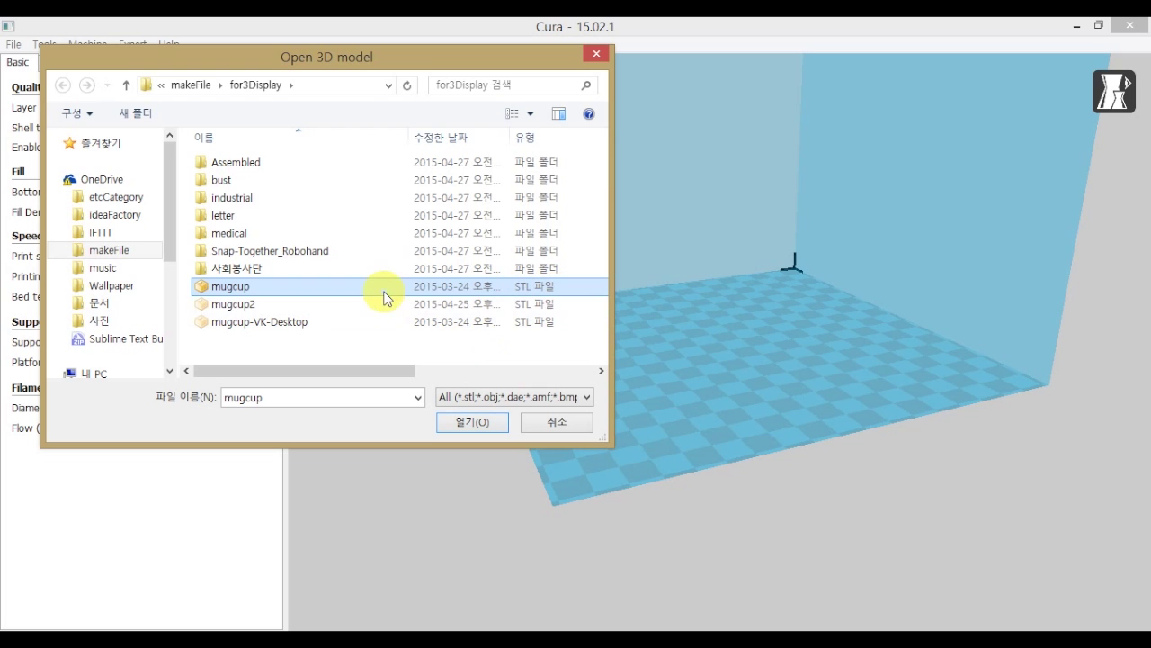
click(463, 410)
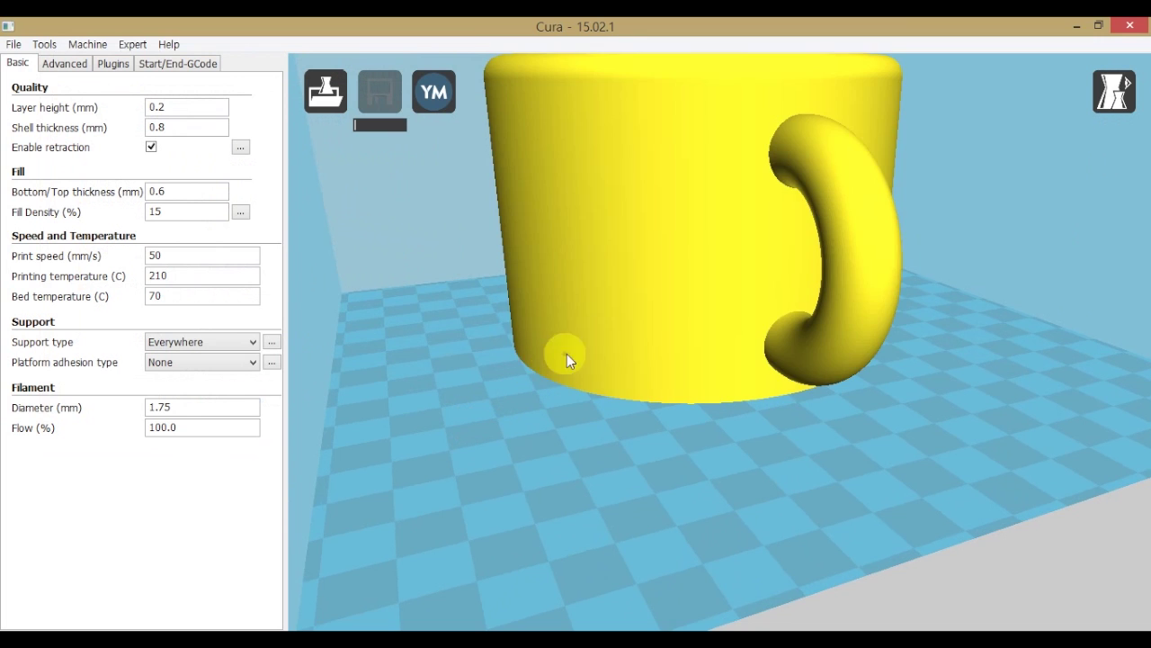
- Move the mug past the side edge of the build platform and back towards the platform's centre
right_drag(504, 352, 480, 378)
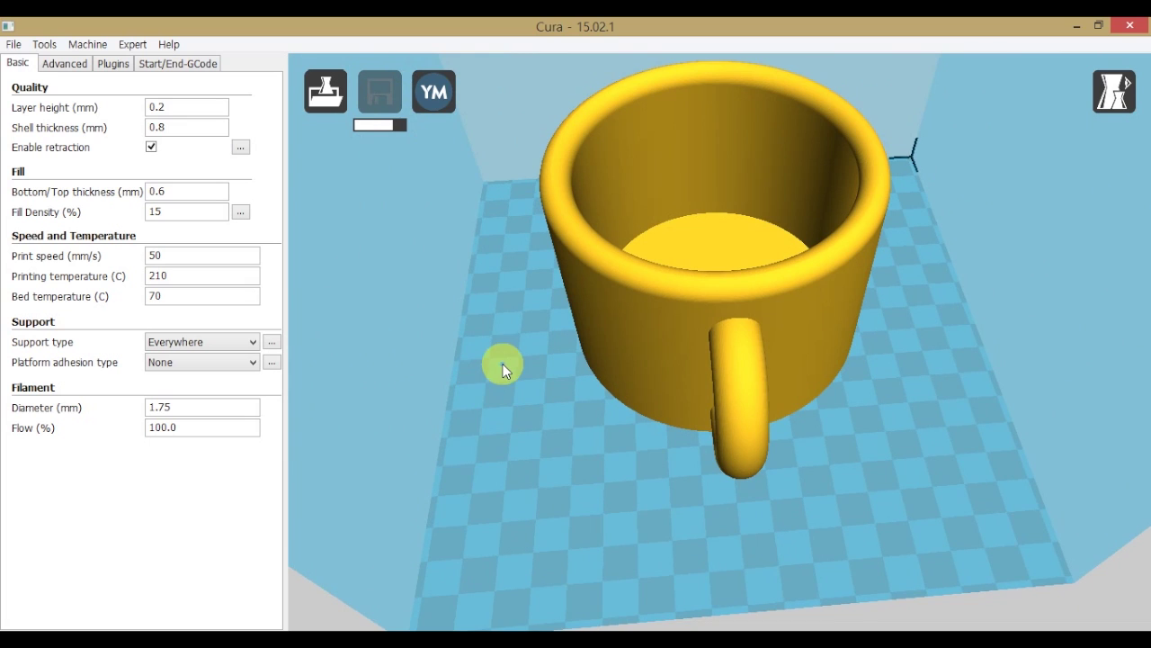
scroll(504, 366, down, 2)
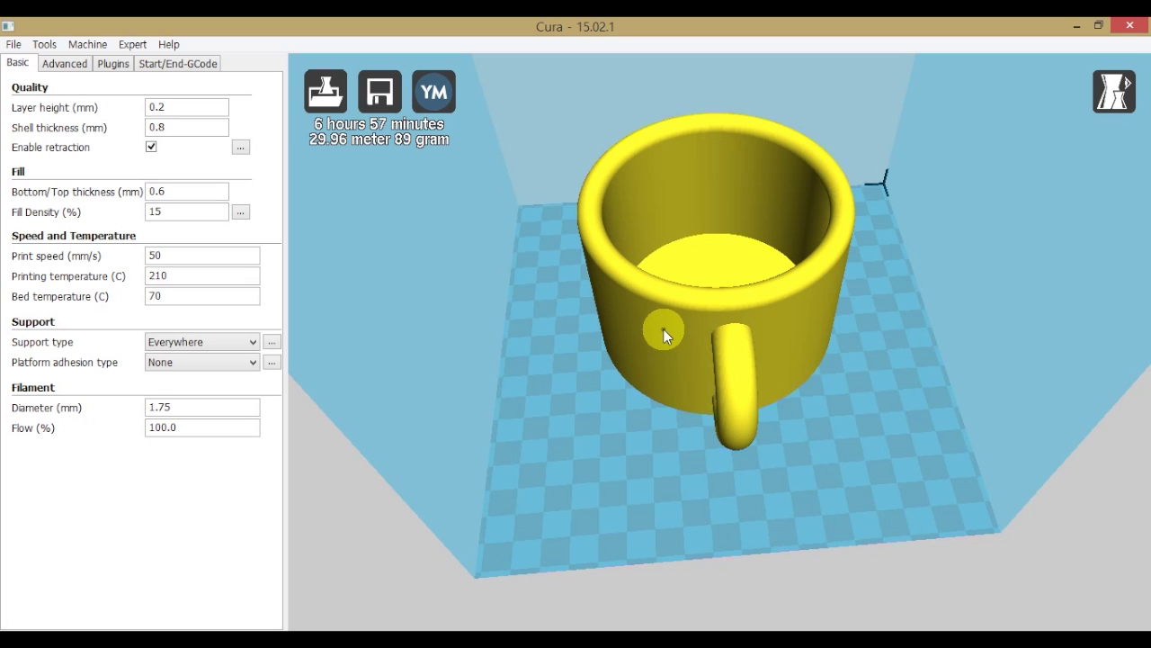
drag(673, 327, 580, 347)
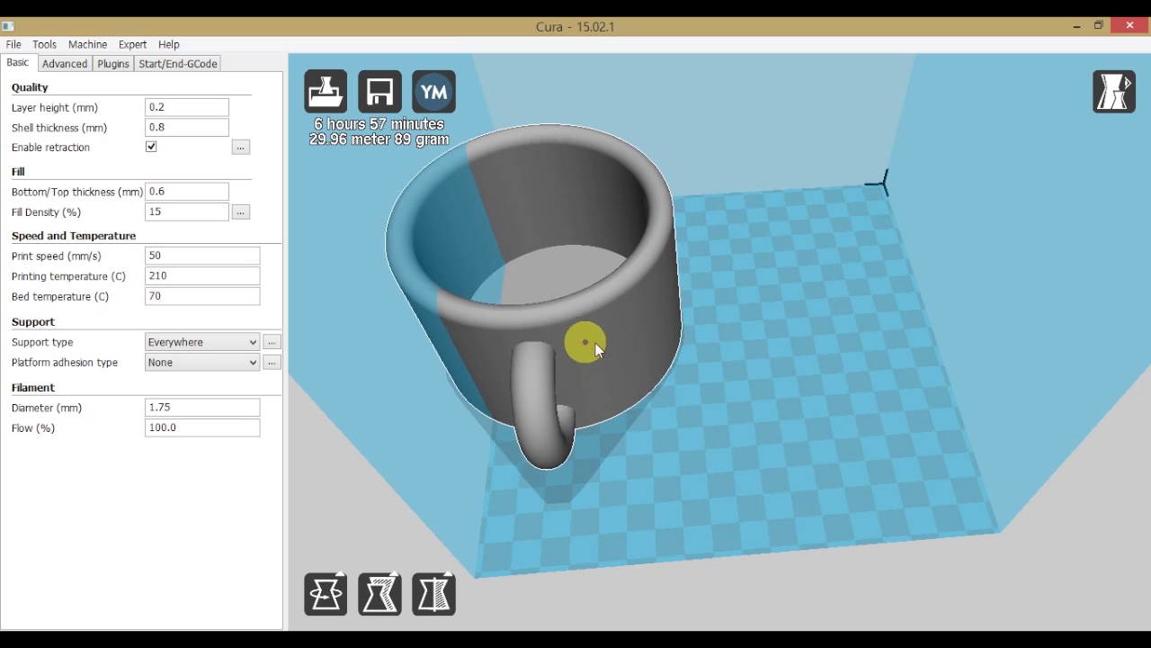
drag(595, 343, 731, 358)
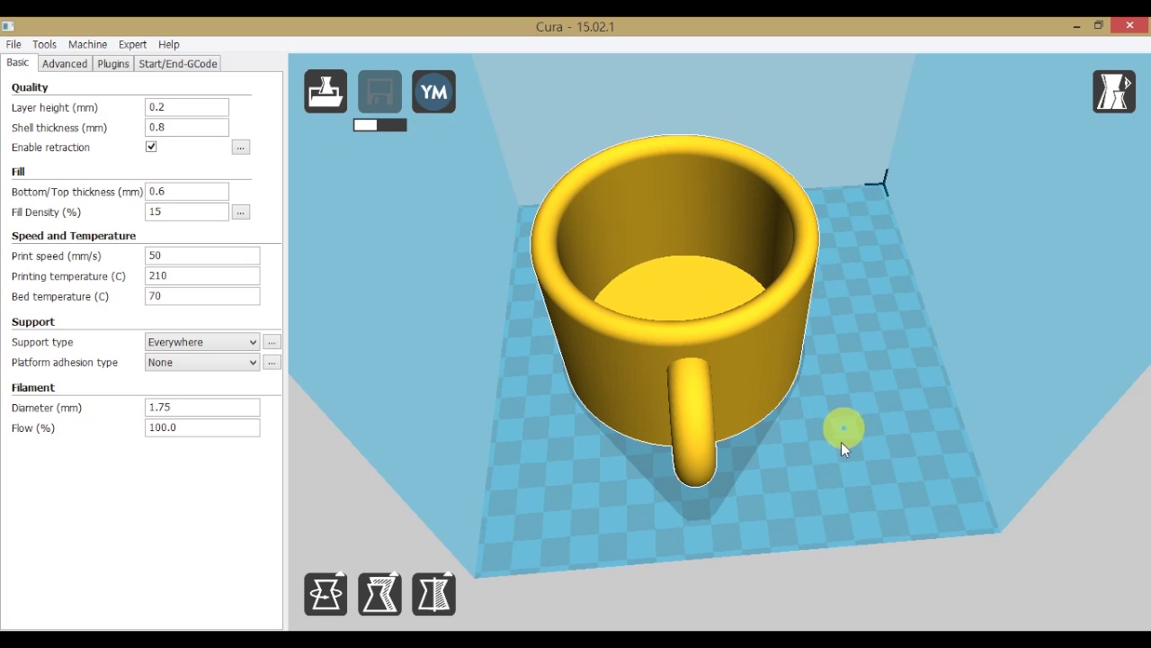
- Scale the mug uniformly by setting its Z size to 35 mm, and deselect it
click(395, 583)
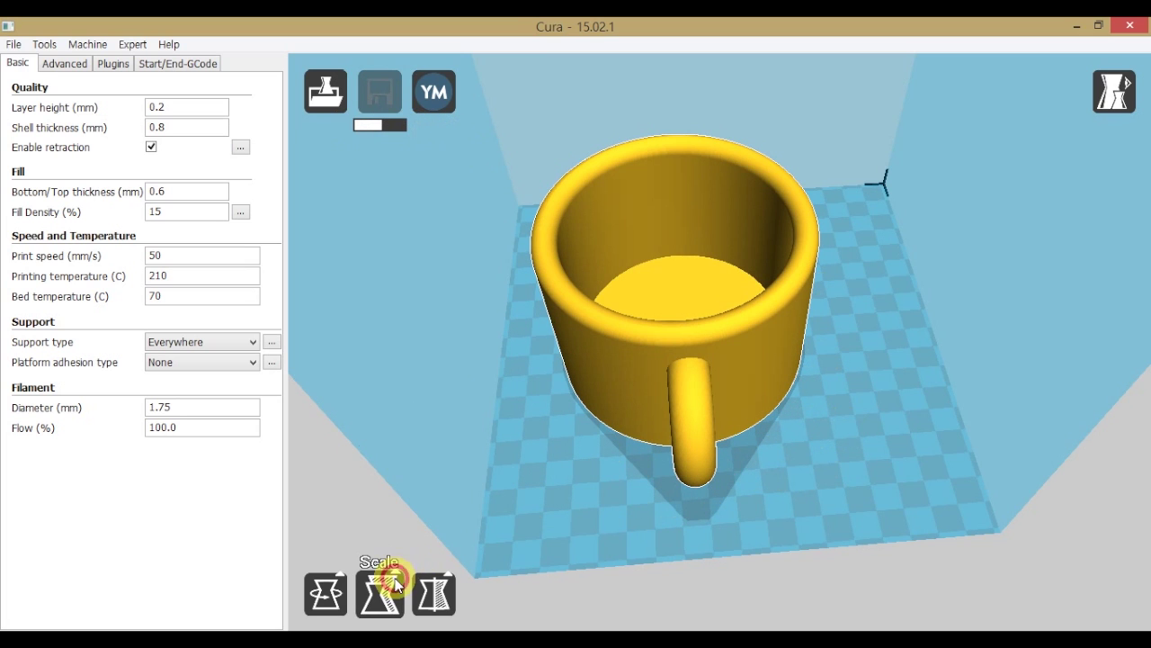
click(566, 501)
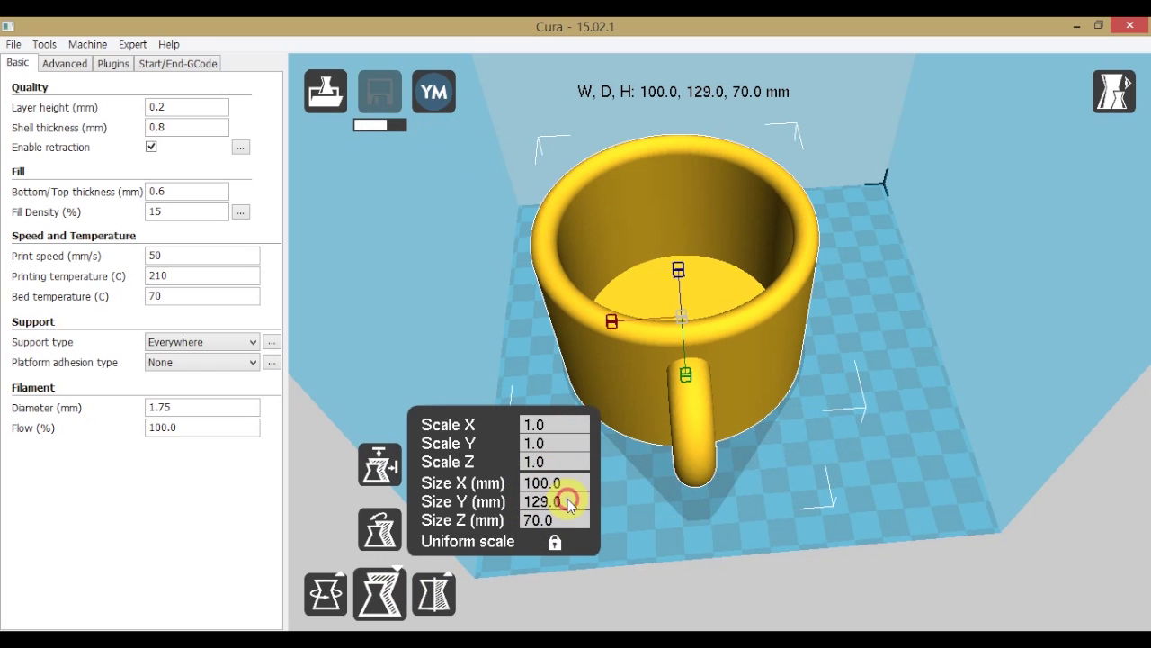
click(573, 483)
key(BackSpace)
key(BackSpace)
key(BackSpace)
key(BackSpace)
key(BackSpace)
click(574, 520)
key(BackSpace)
key(BackSpace)
key(BackSpace)
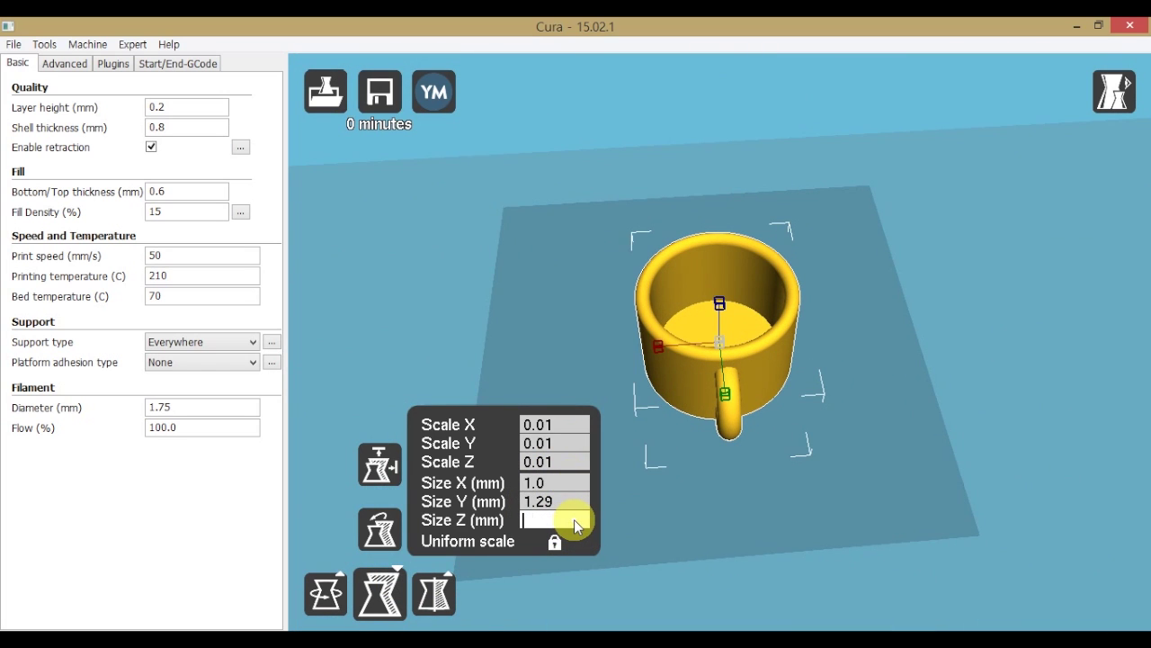
text(35)
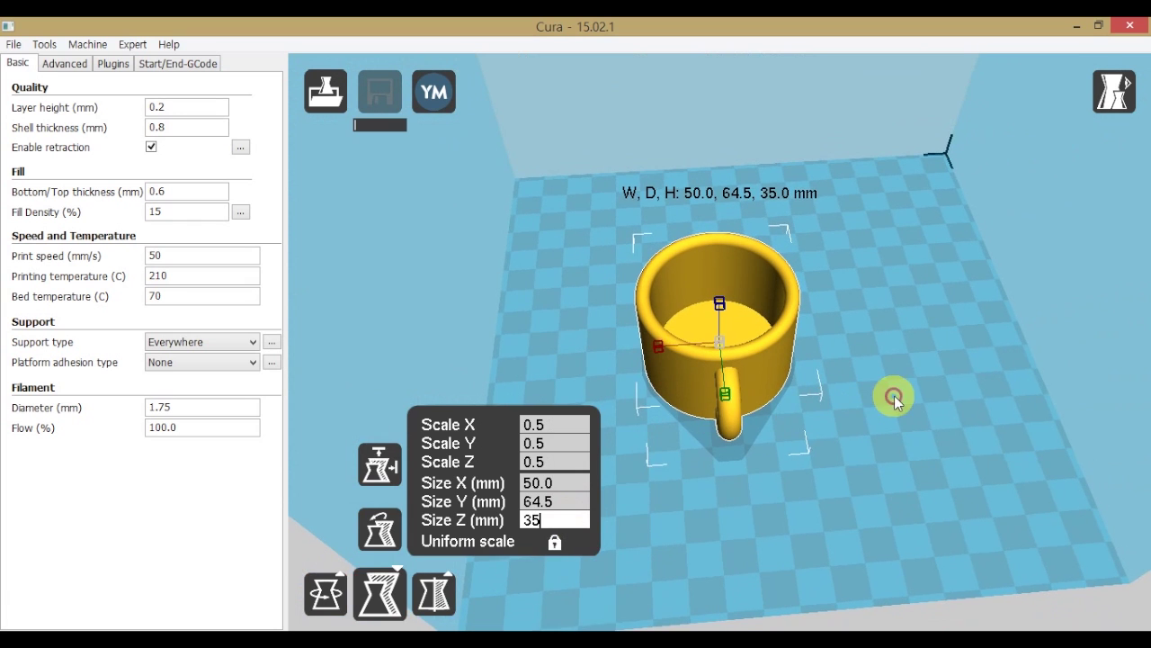
click(896, 400)
- Examine the scaled mug from several sides and look through the basic, advanced and plugin settings
right_drag(633, 504, 565, 483)
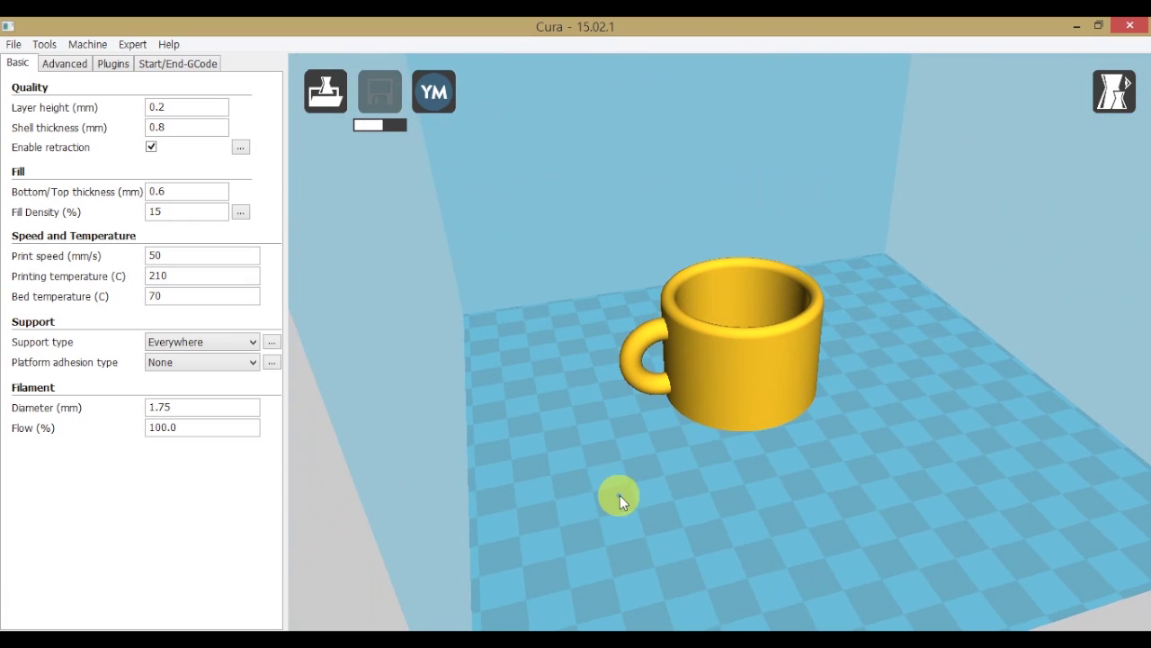
right_drag(770, 472, 762, 471)
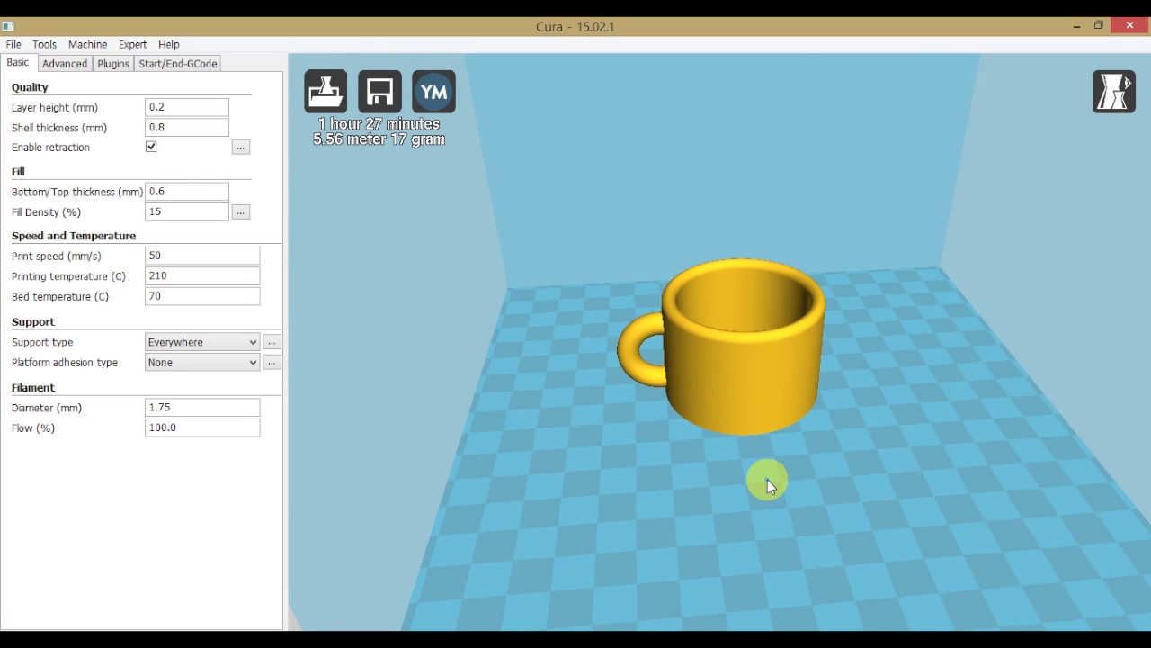
scroll(773, 477, down, 3)
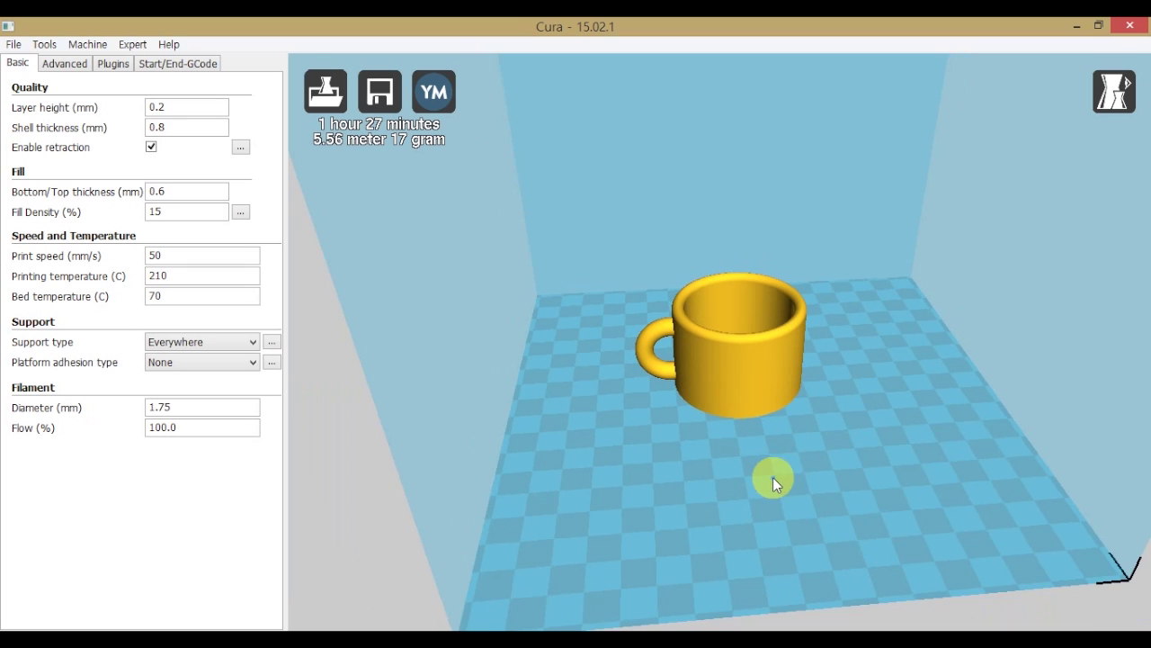
mouse_move(828, 480)
right_down()
mouse_move(843, 480)
mouse_move(830, 480)
right_up()
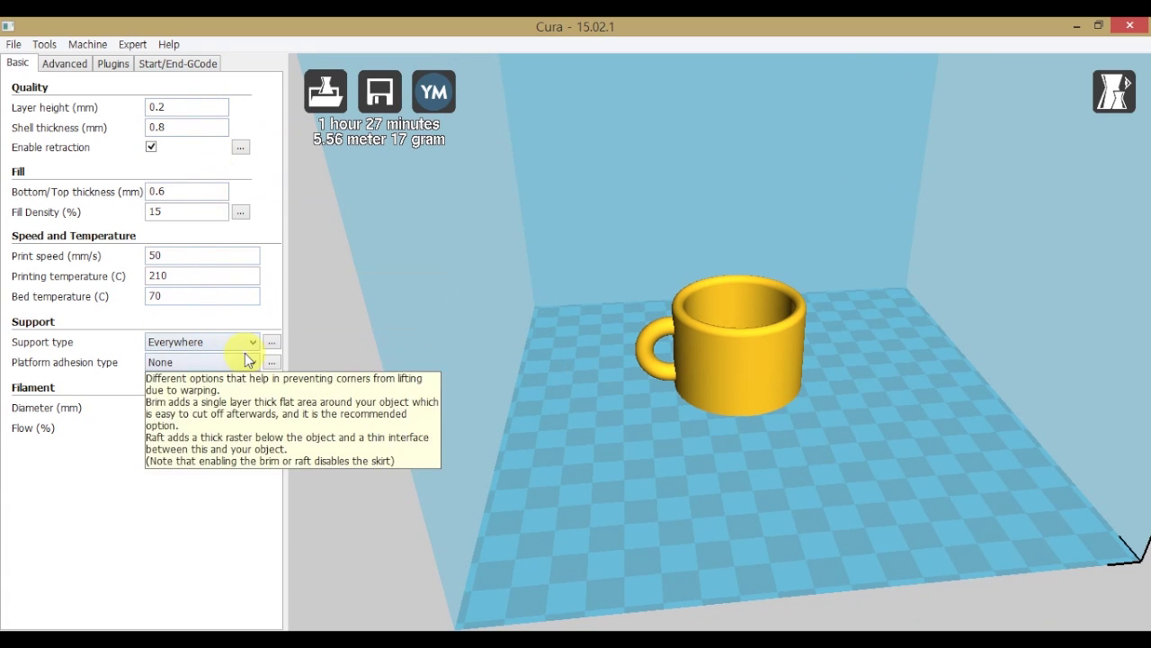
click(226, 432)
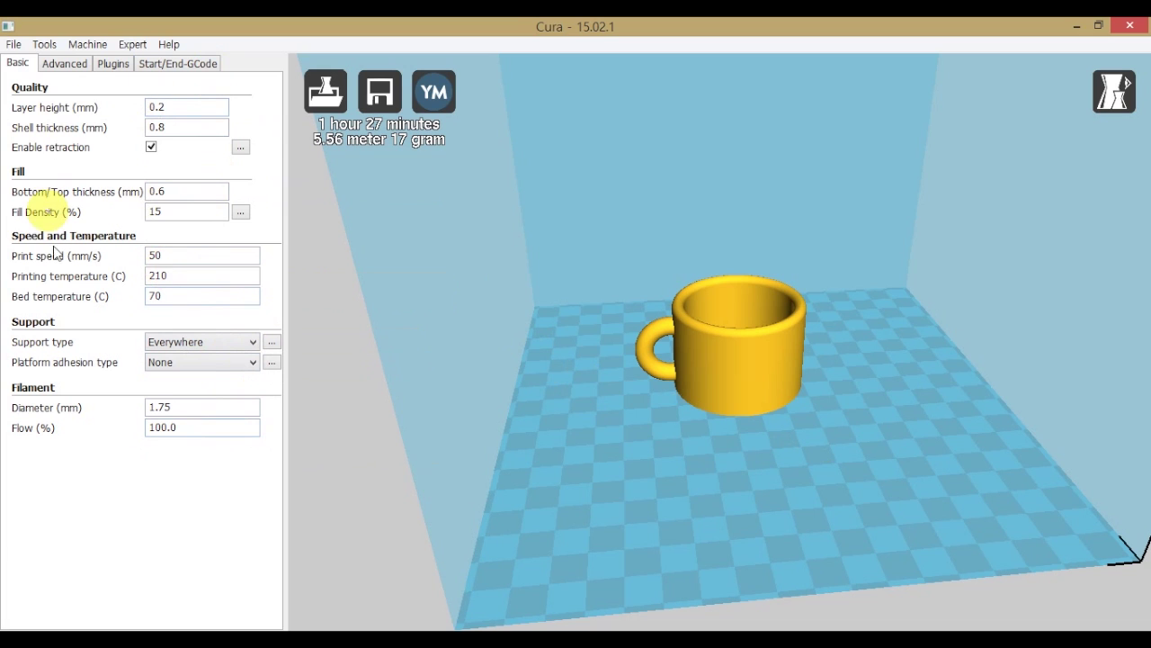
click(76, 64)
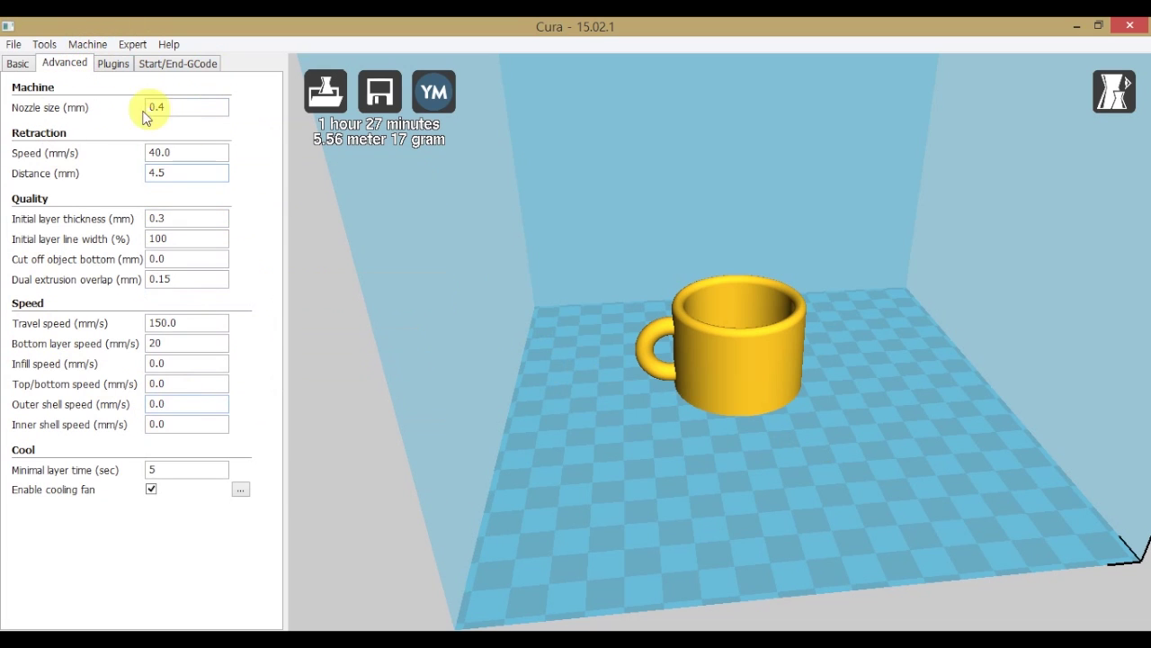
click(106, 64)
click(23, 64)
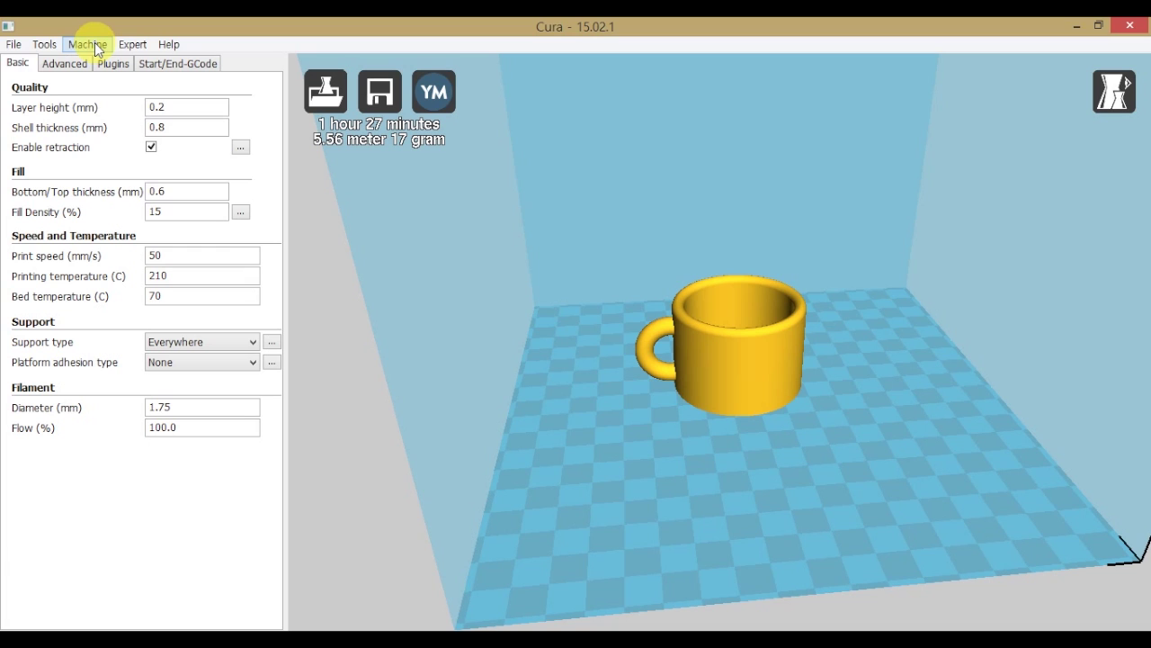
- Switch the printer profile to Almond and back to Momonmini
click(95, 43)
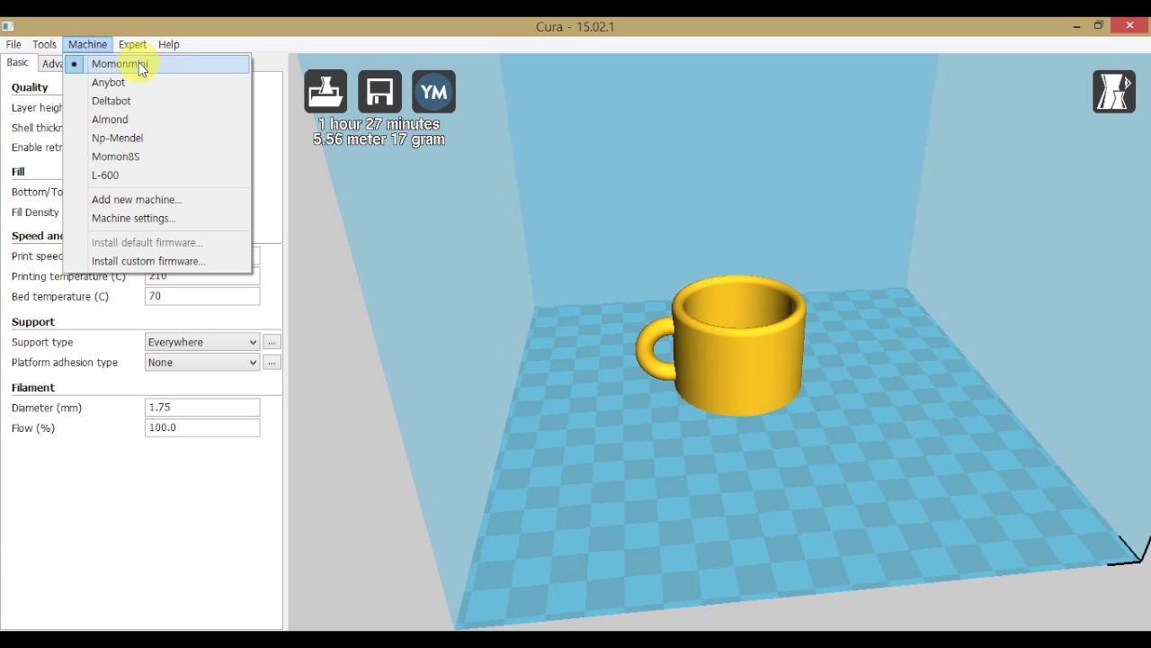
click(147, 121)
click(87, 44)
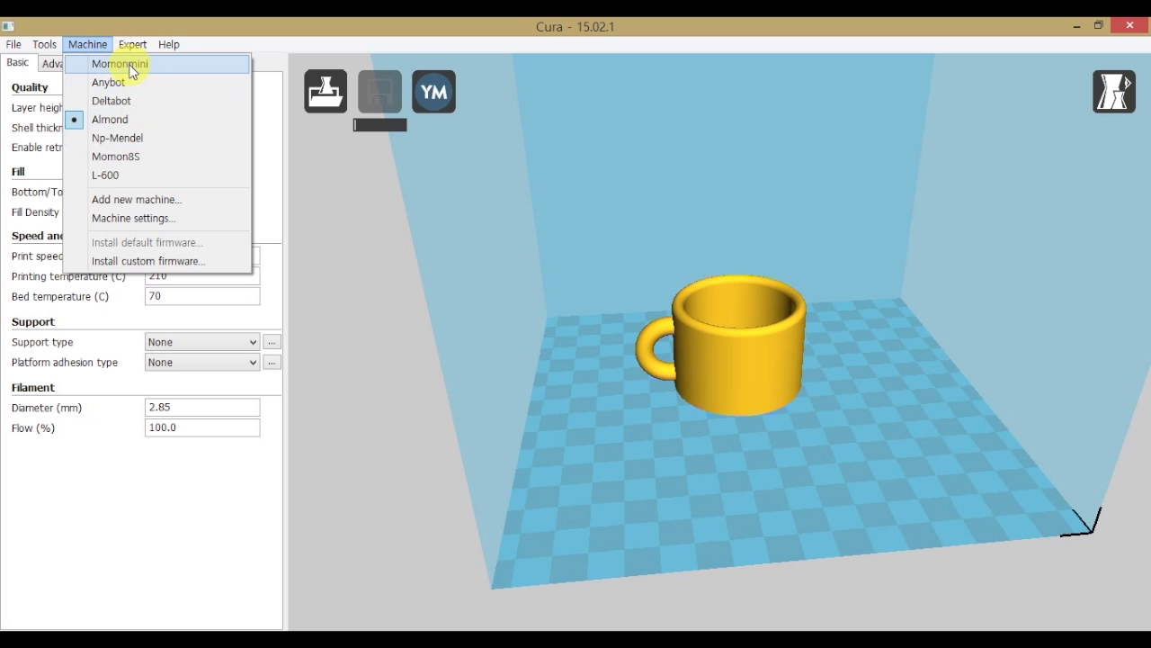
click(131, 67)
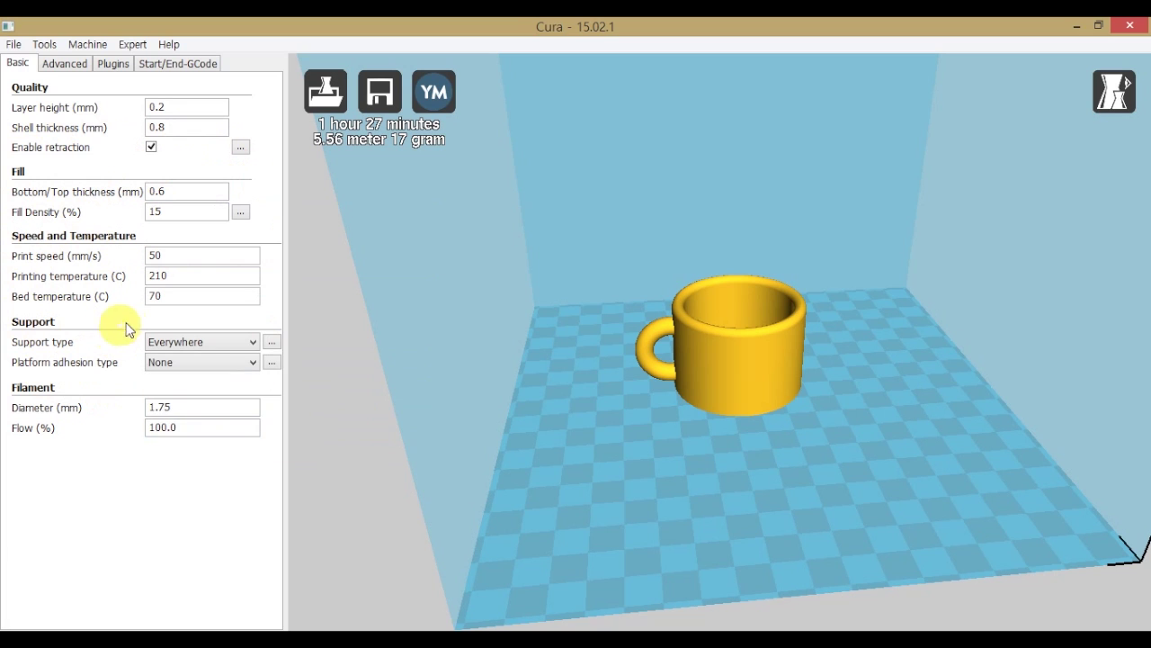
- Review the print speed, temperature, support type and fill density settings
mouse_move(158, 259)
mouse_move(177, 213)
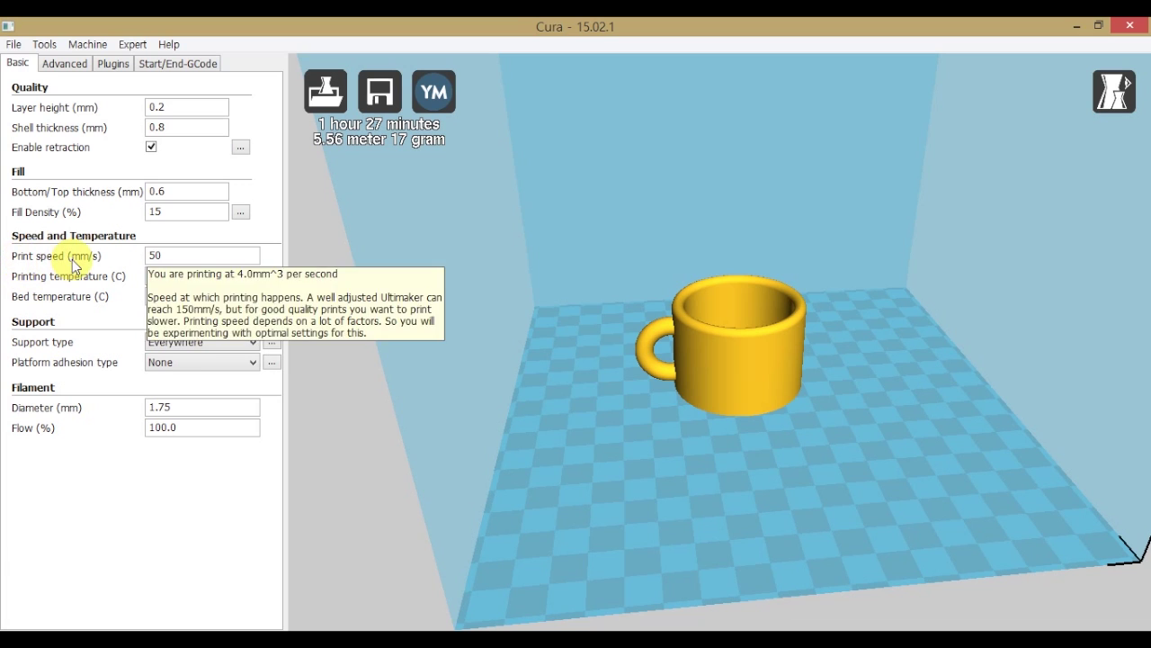
mouse_move(63, 262)
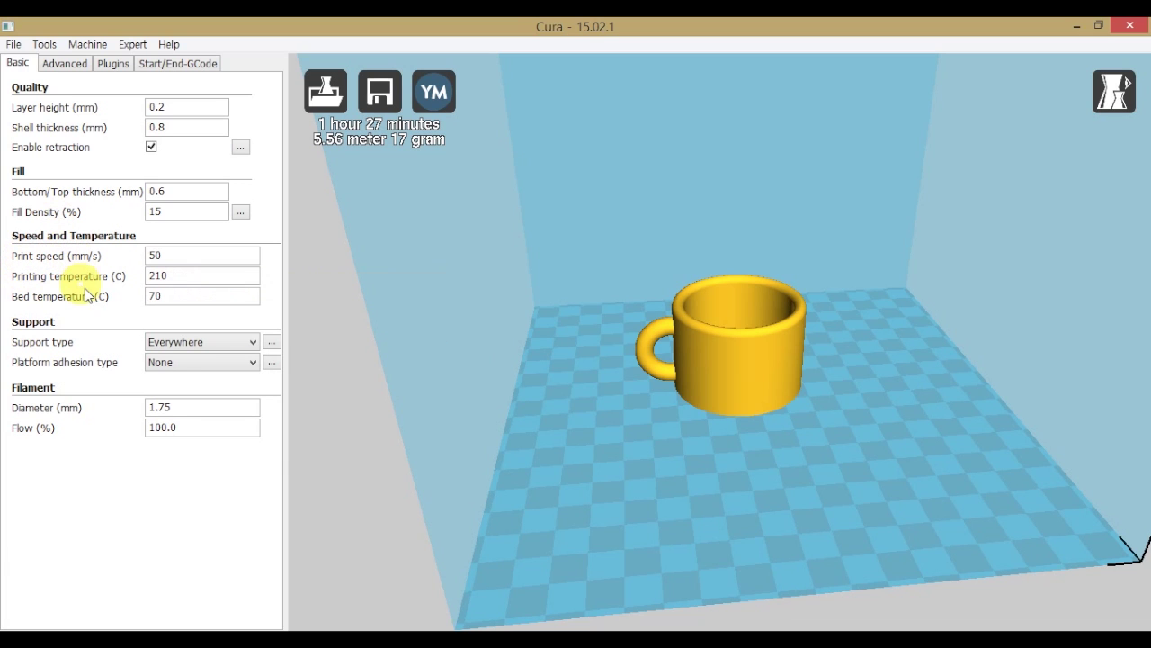
mouse_move(78, 342)
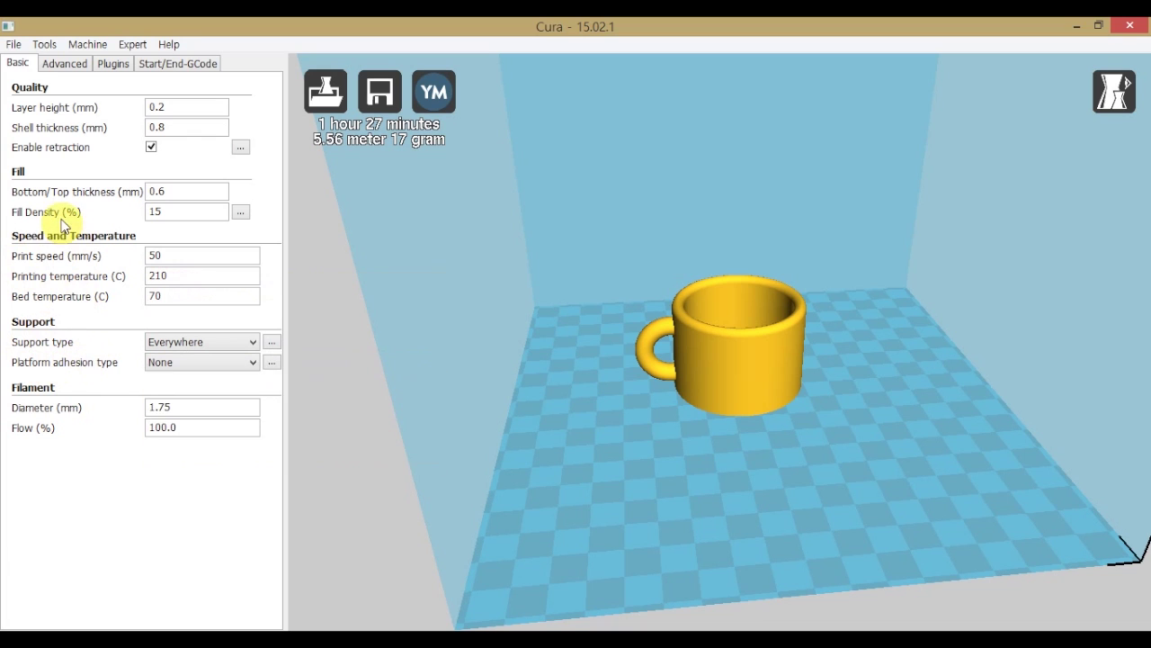
mouse_move(63, 222)
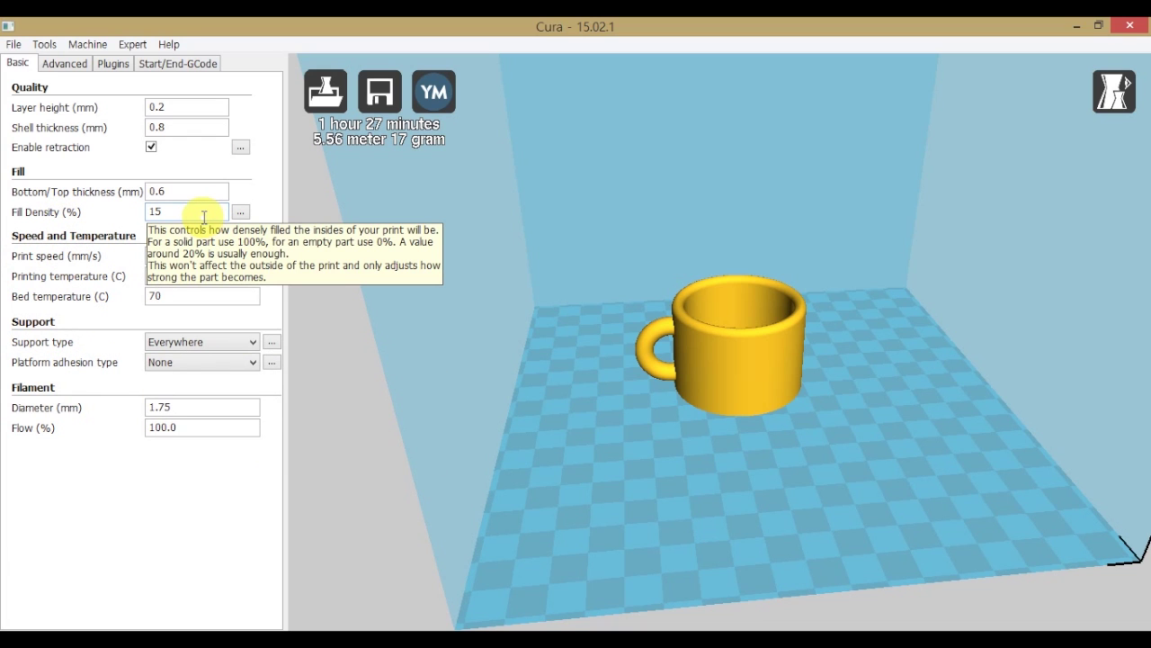
- Switch the mug to the Layers view and inspect its toolpath up to layer 93 and up to layer 121
right_drag(468, 247, 983, 187)
click(1113, 95)
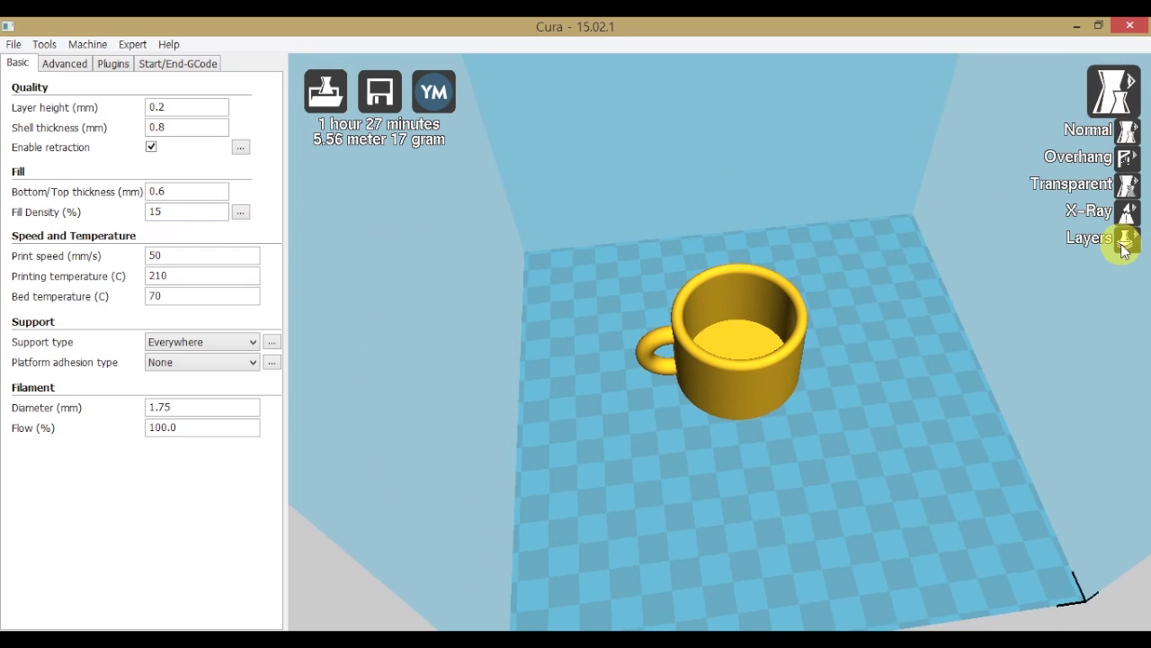
click(1124, 241)
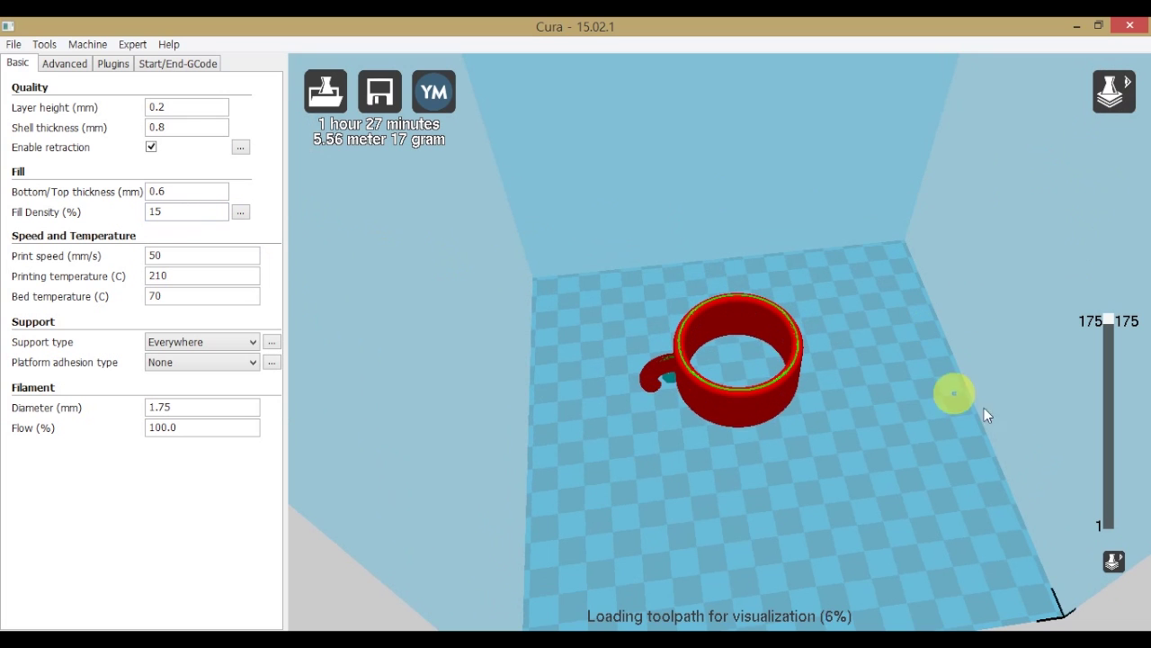
drag(1110, 321, 1114, 416)
scroll(795, 418, up, 8)
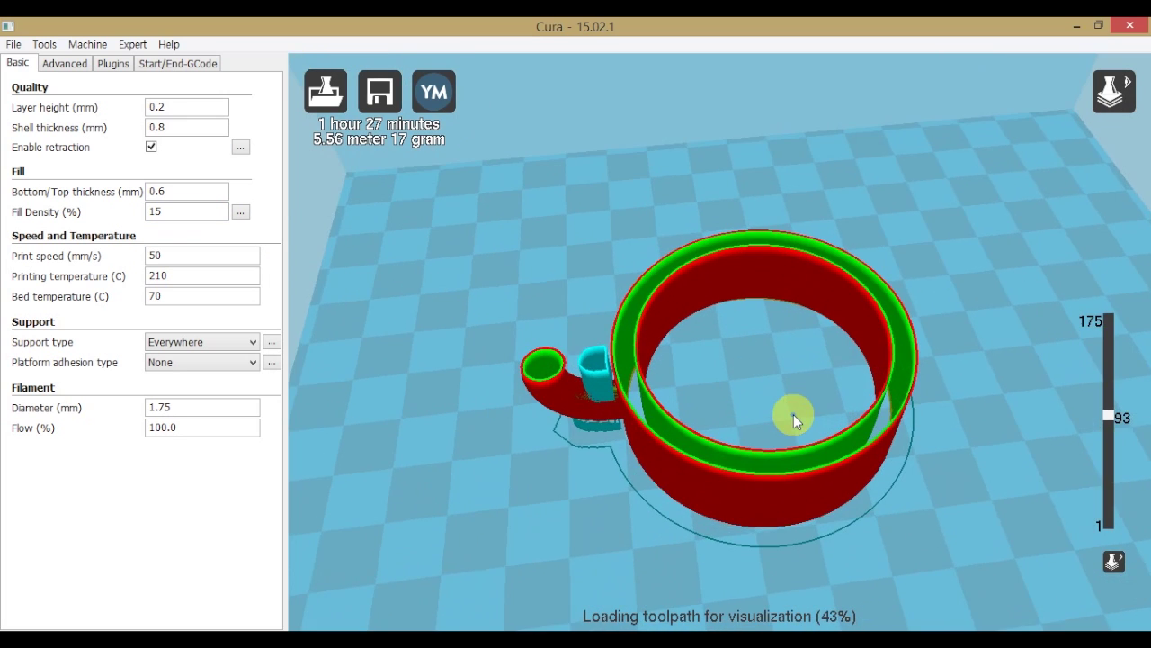
drag(828, 363, 833, 381)
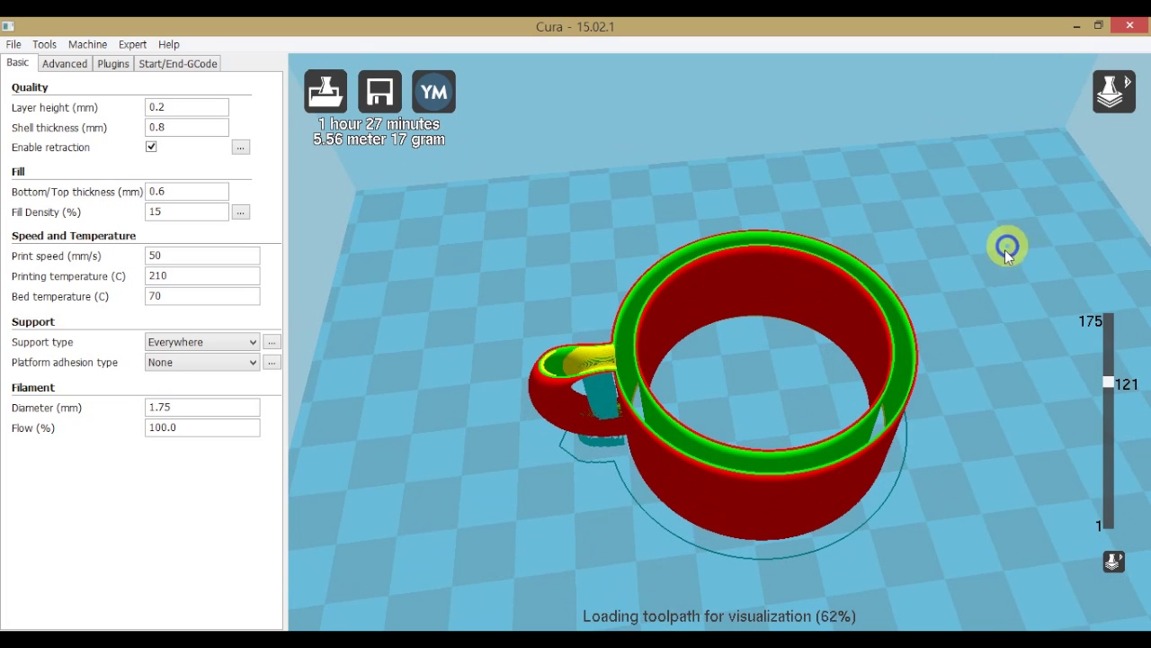
- Set the fill density to 30% and inspect the infill of the sliced mug wall and handle at layer 121
right_drag(1004, 250, 998, 263)
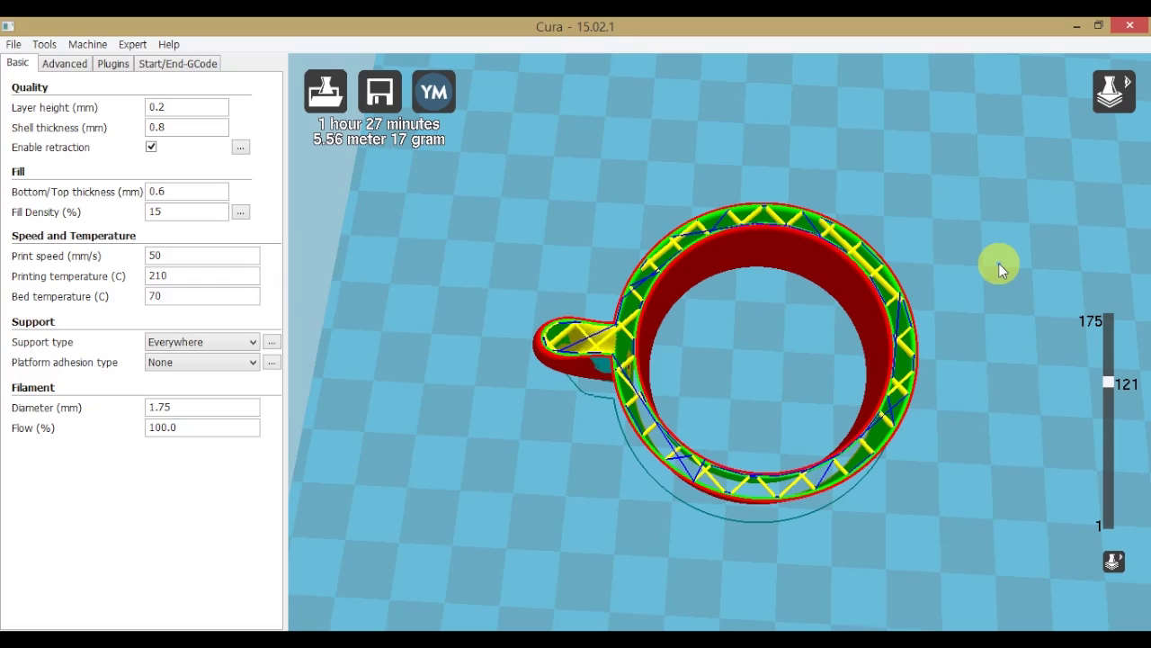
scroll(924, 372, up, 3)
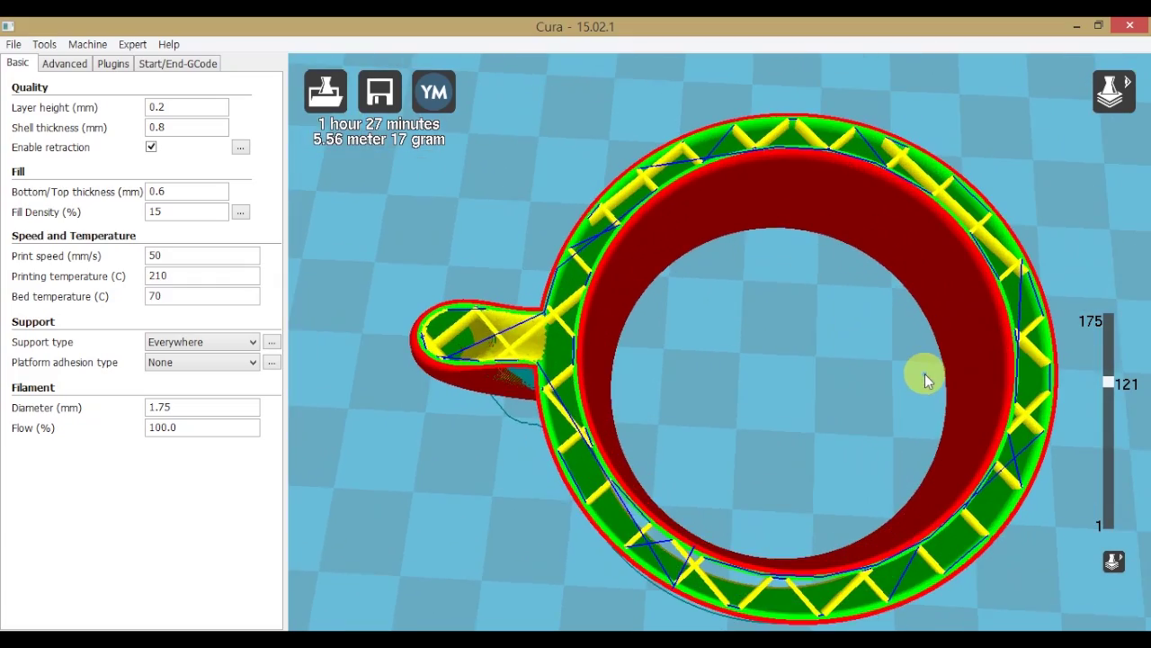
right_drag(925, 373, 900, 377)
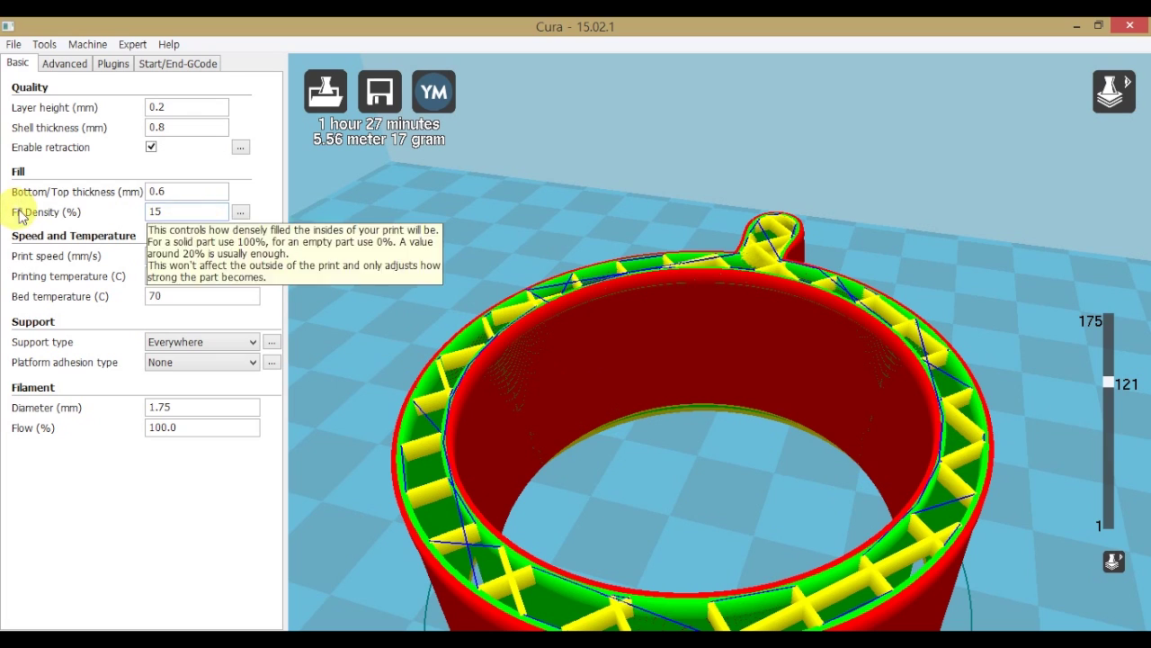
double_click(154, 212)
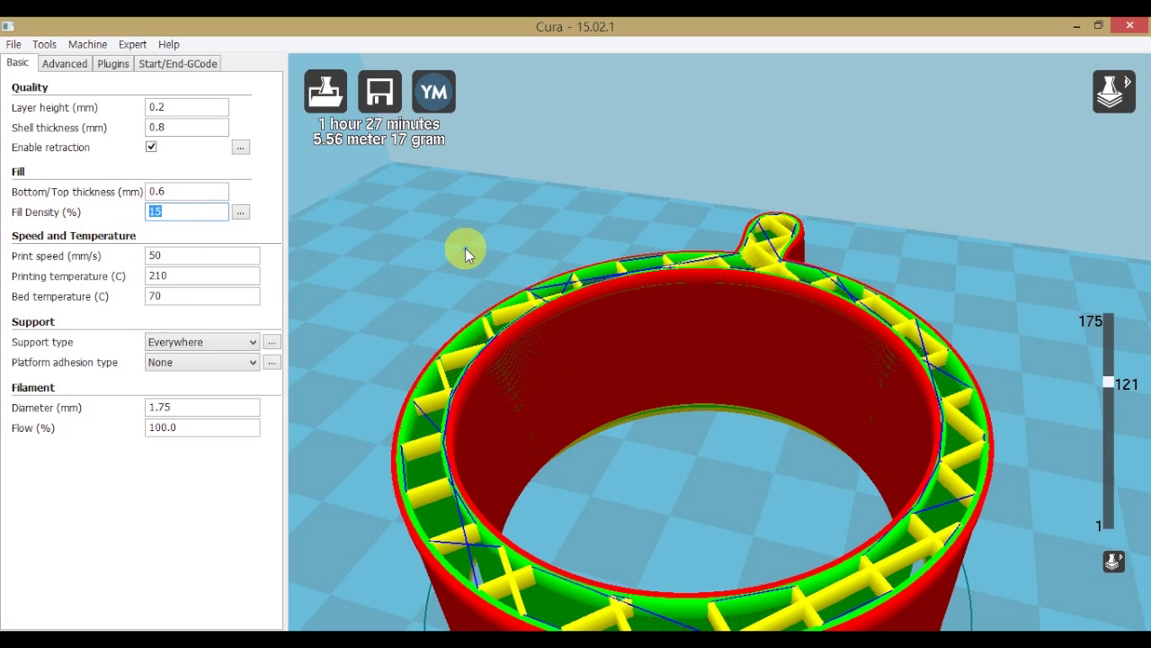
text(30)
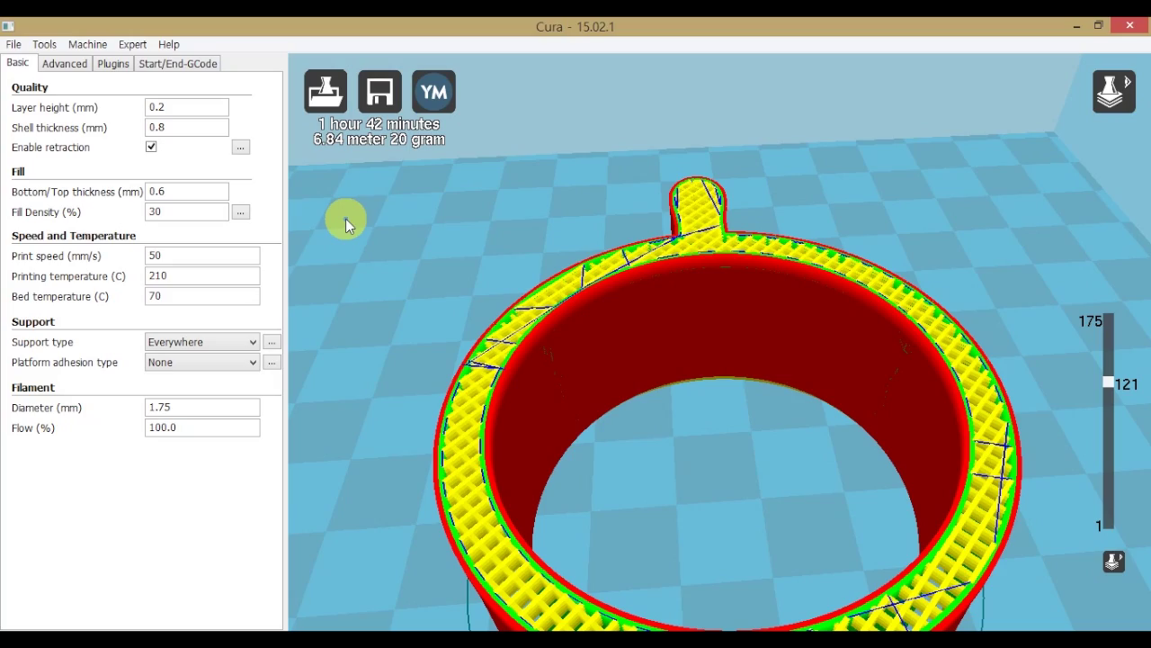
right_drag(386, 213, 501, 215)
mouse_move(720, 418)
right_down()
mouse_move(735, 404)
mouse_move(700, 420)
right_up()
scroll(699, 420, down, 2)
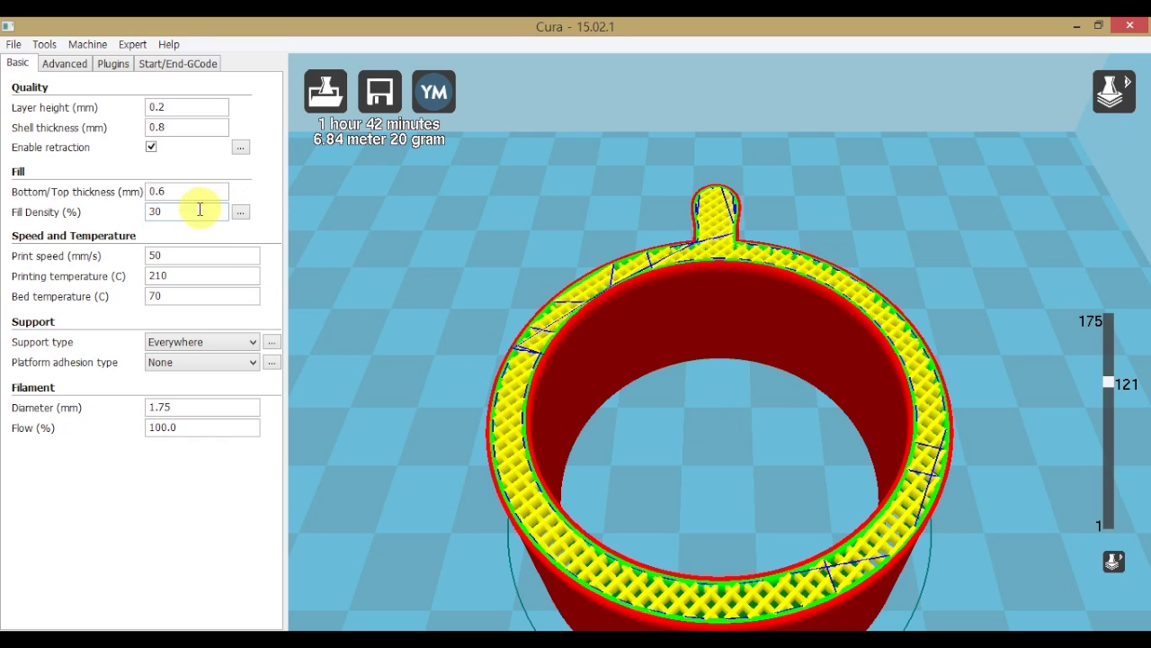
- Set the fill density to 15% and inspect the mug's infill at layer 121 from several sides
click(189, 214)
double_click(155, 212)
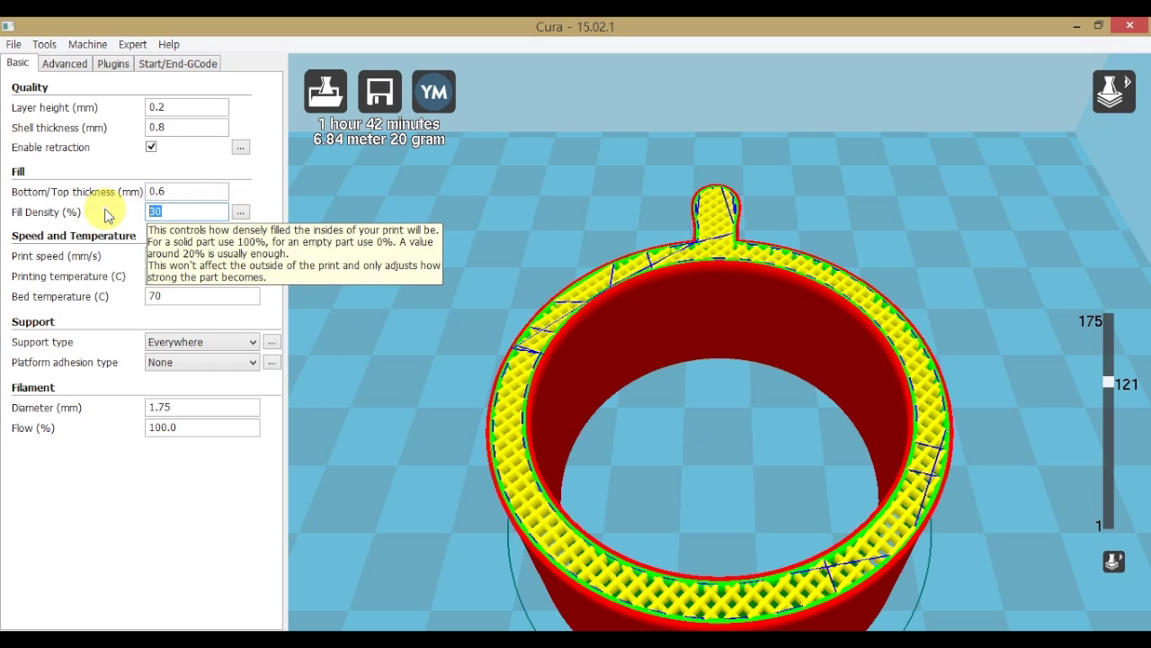
text(15)
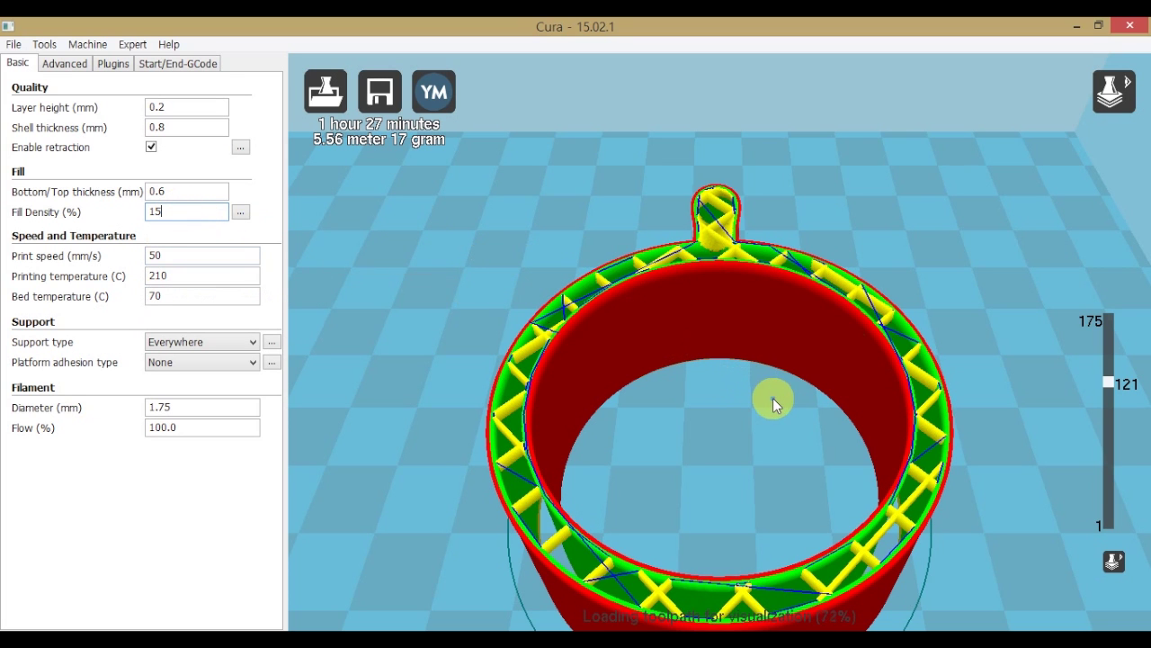
right_drag(777, 412, 863, 437)
click(171, 212)
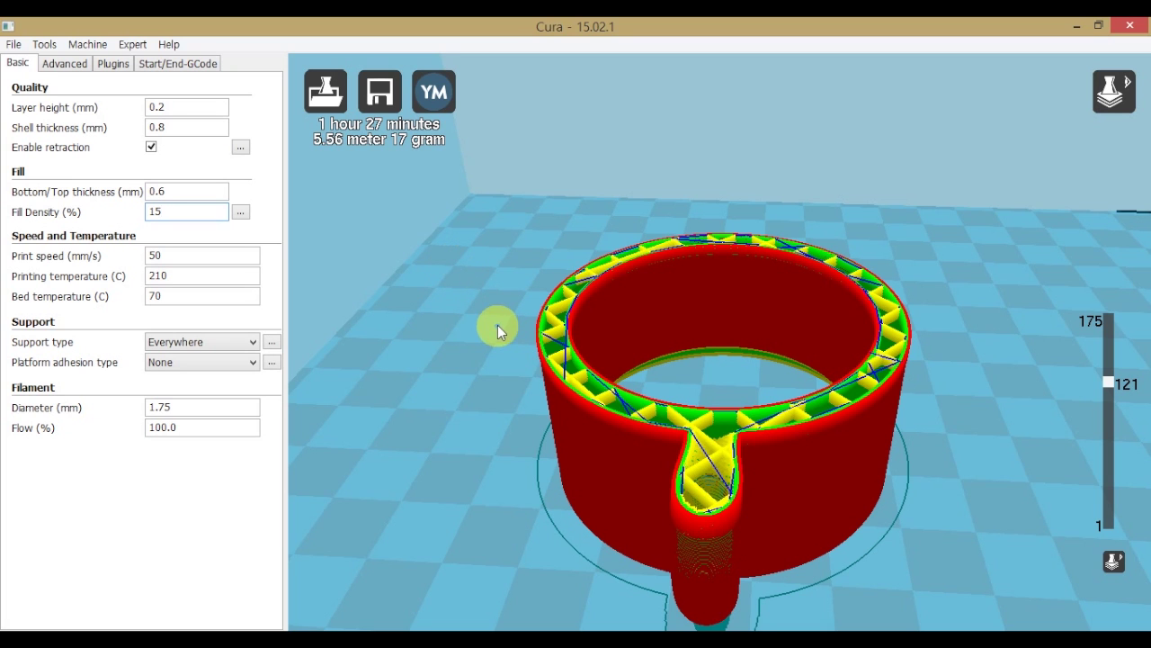
right_drag(465, 299, 555, 303)
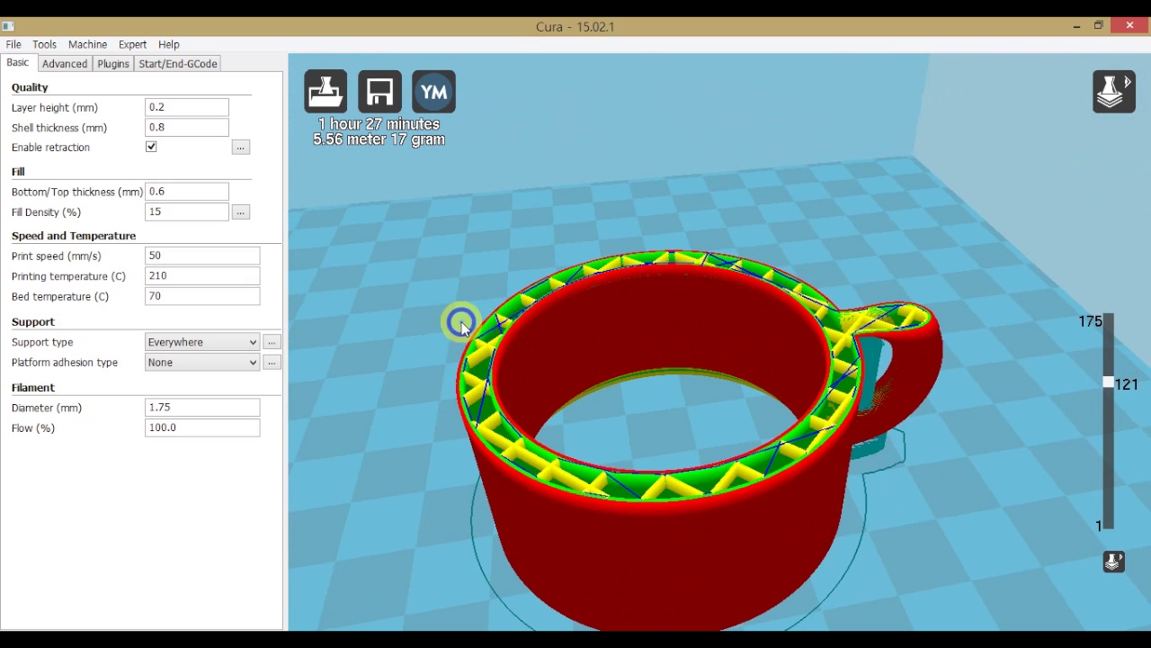
right_drag(463, 322, 546, 320)
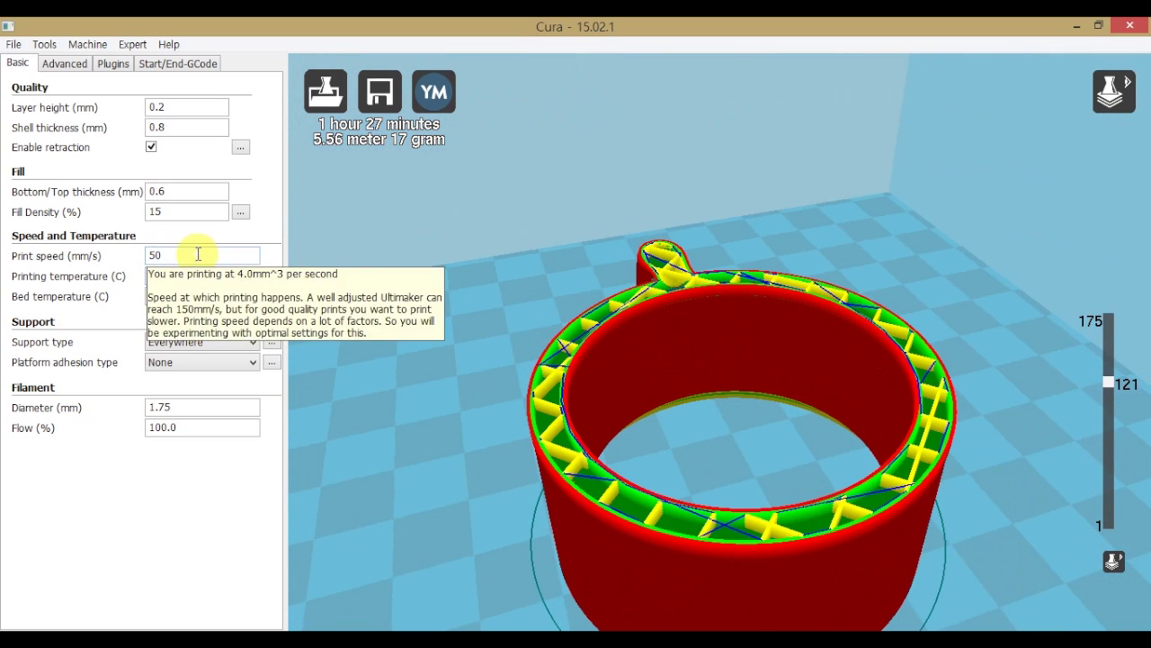
- Show the mug's toolpath up to layer 175 and switch the model display to the Normal view
double_click(154, 256)
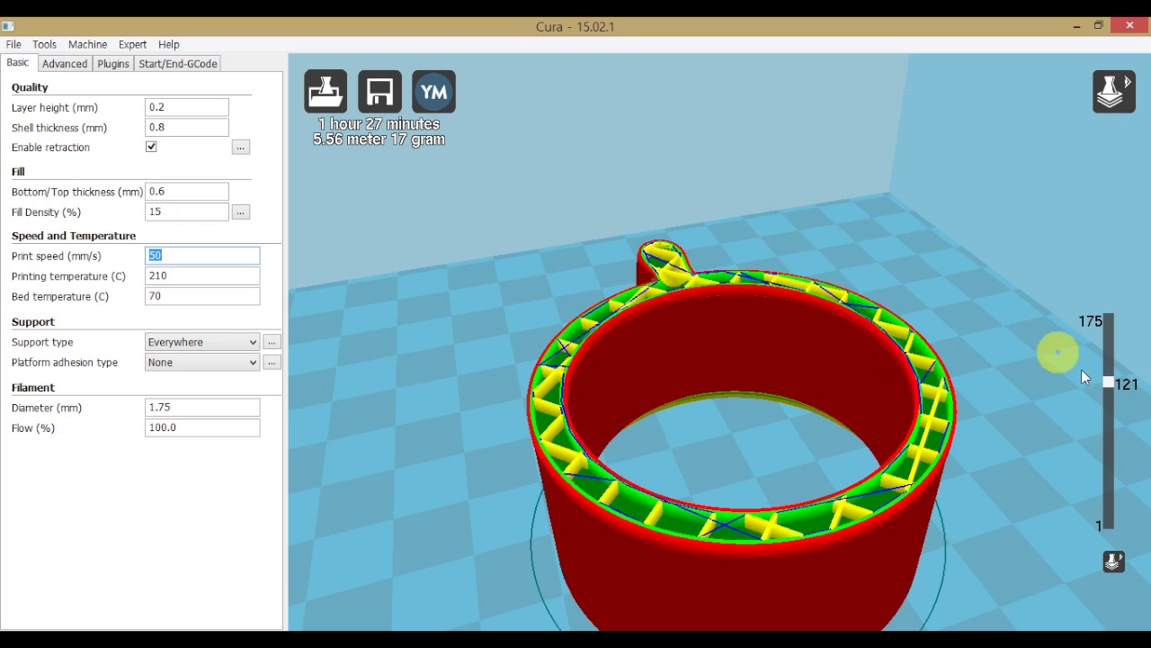
drag(1109, 382, 1115, 308)
click(1113, 90)
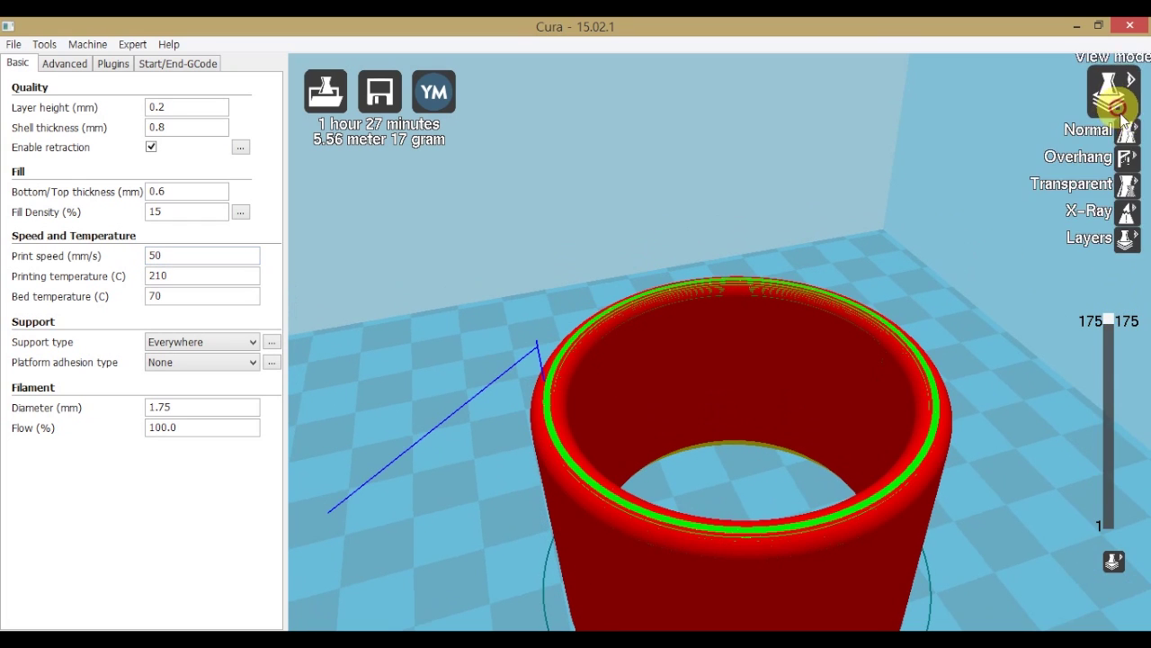
click(1114, 104)
scroll(832, 369, down, 5)
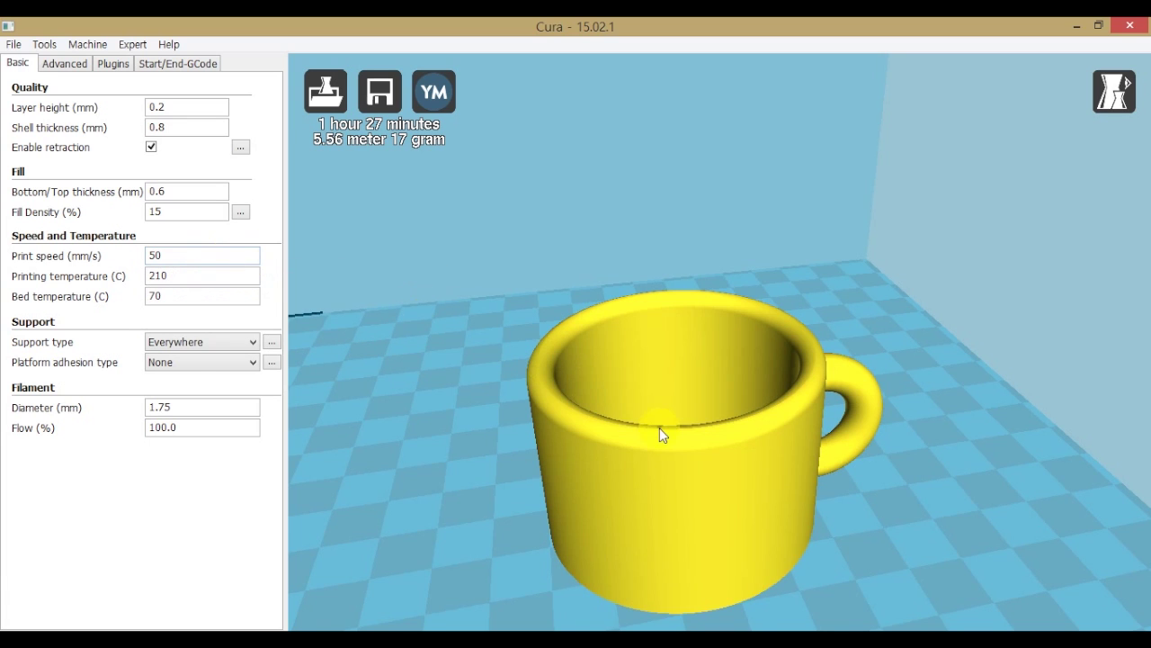
scroll(675, 450, down, 2)
- Scale the mug uniformly to a Z size of 100 mm and examine how it fits the build volume
click(689, 477)
click(380, 594)
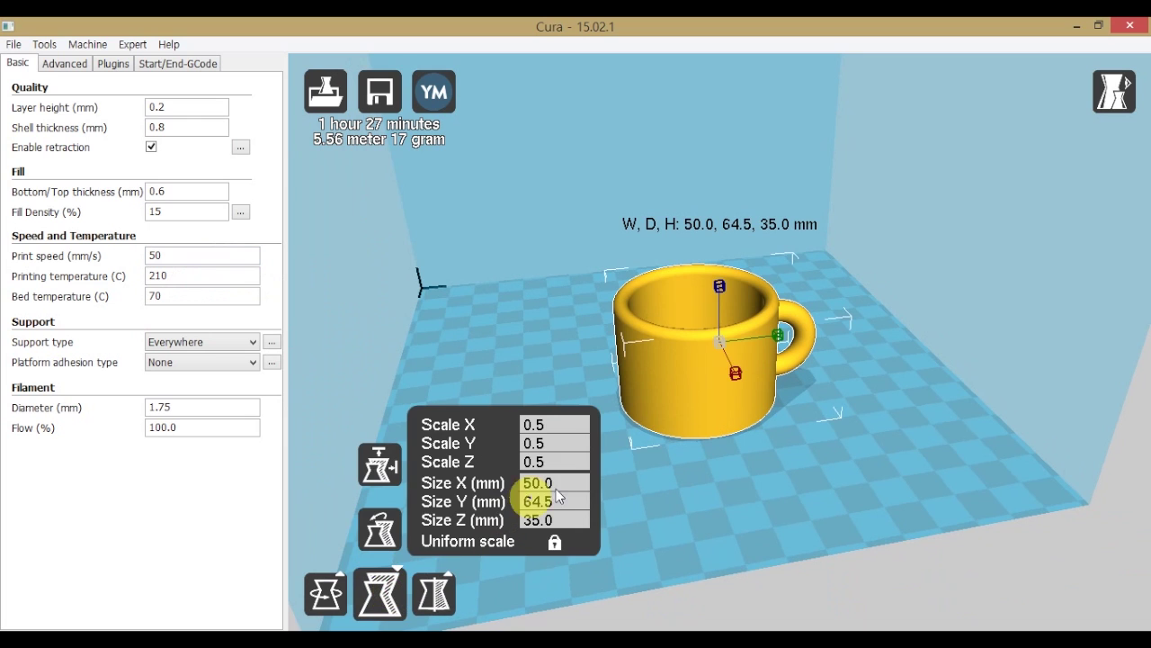
click(553, 483)
click(583, 520)
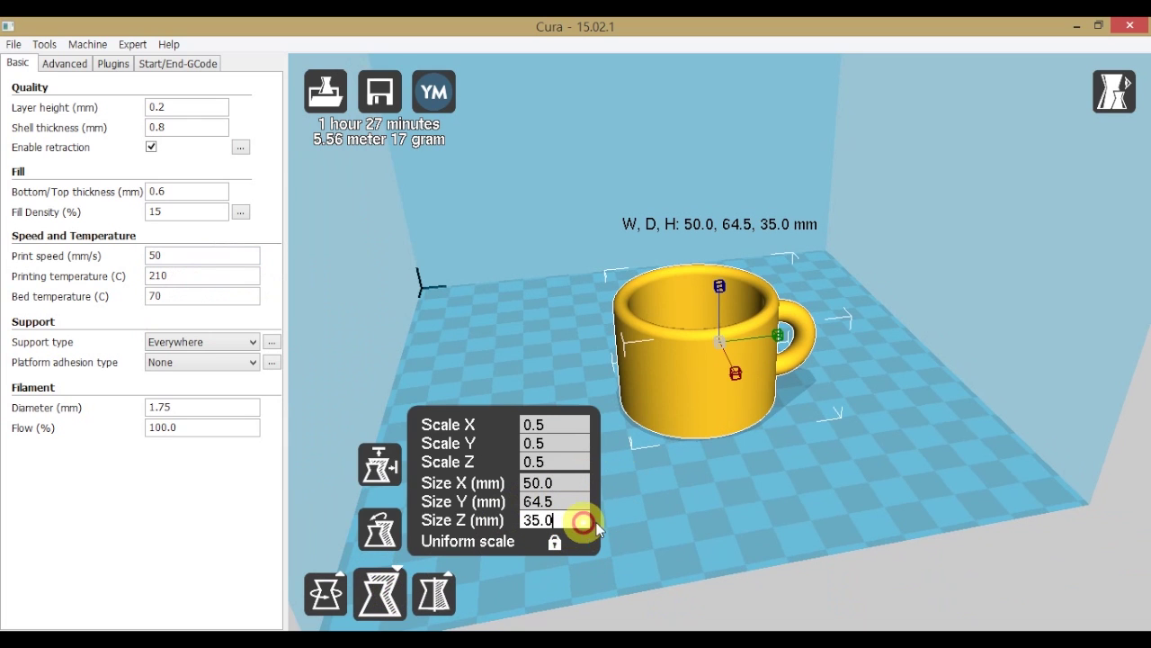
key(BackSpace)
key(BackSpace)
key(BackSpace)
key(BackSpace)
scroll(598, 526, up, 8)
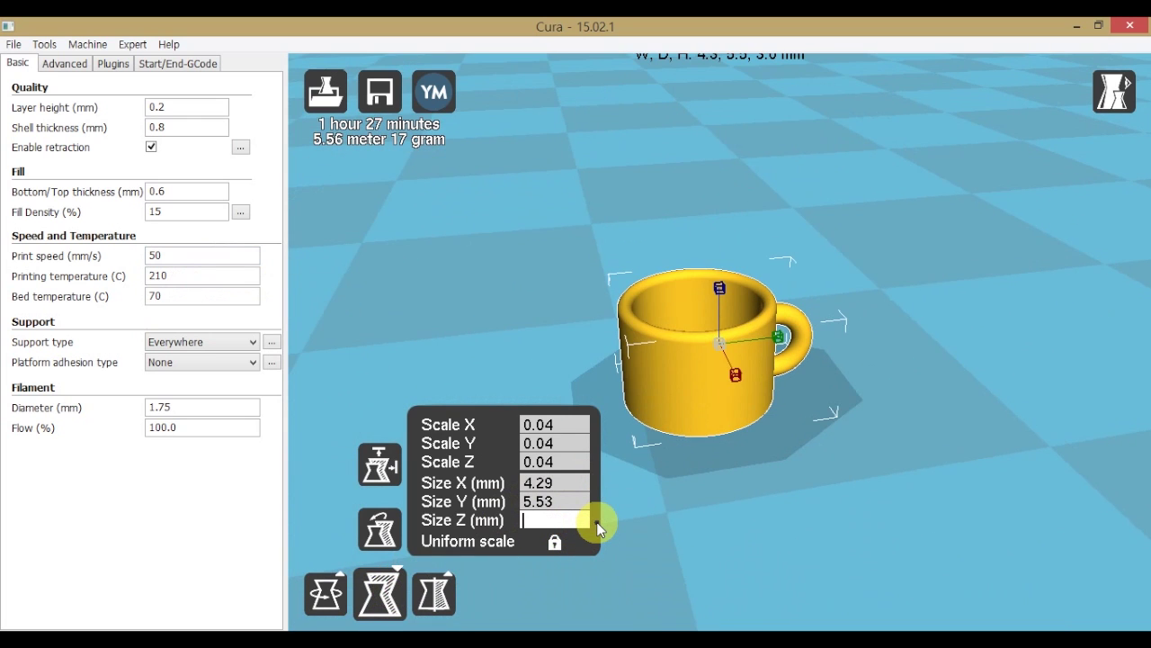
text(100)
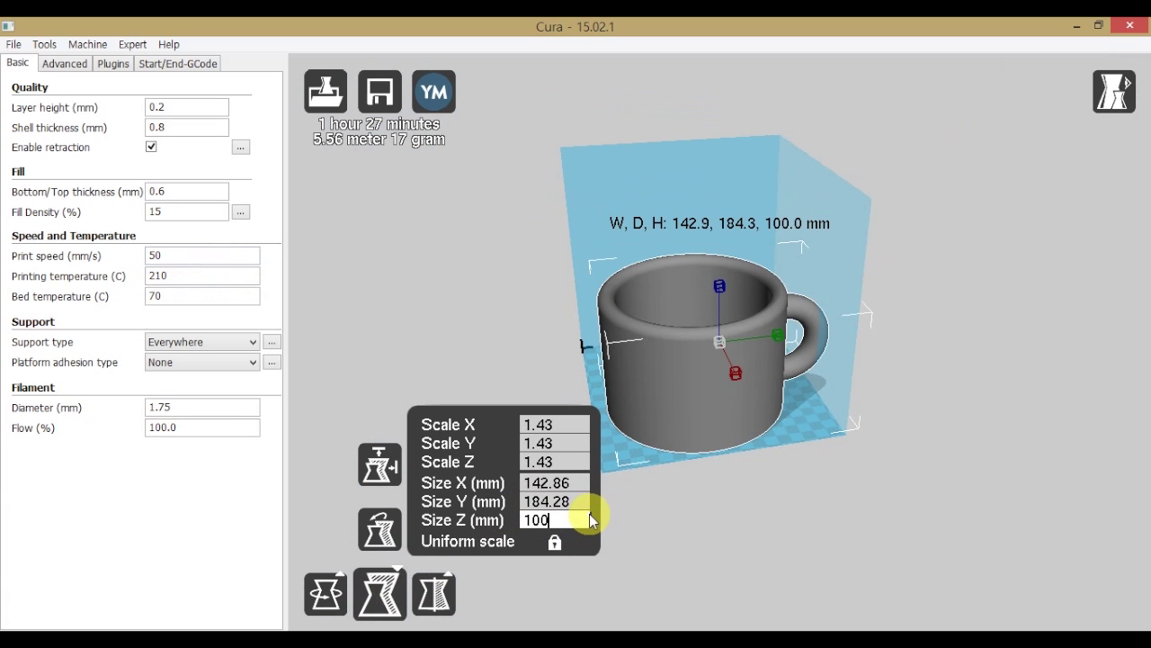
click(671, 482)
right_drag(671, 483, 729, 427)
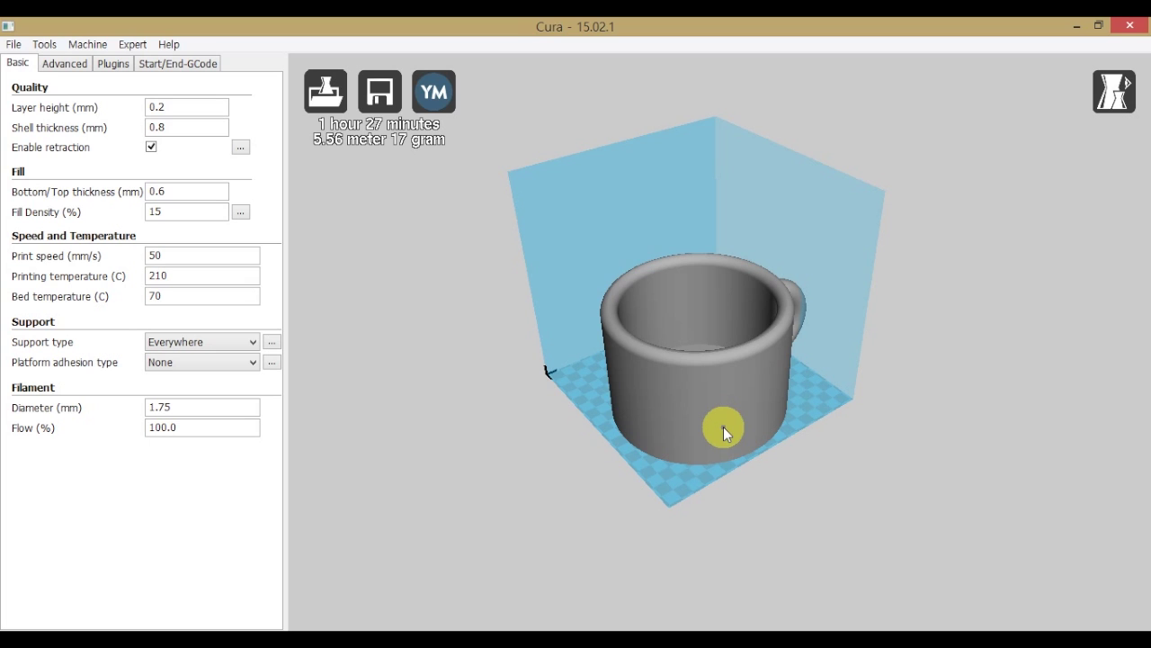
right_drag(735, 419, 762, 421)
- Scale the mug uniformly to a Z size of 35 mm and shift it slightly across the print bed
click(742, 415)
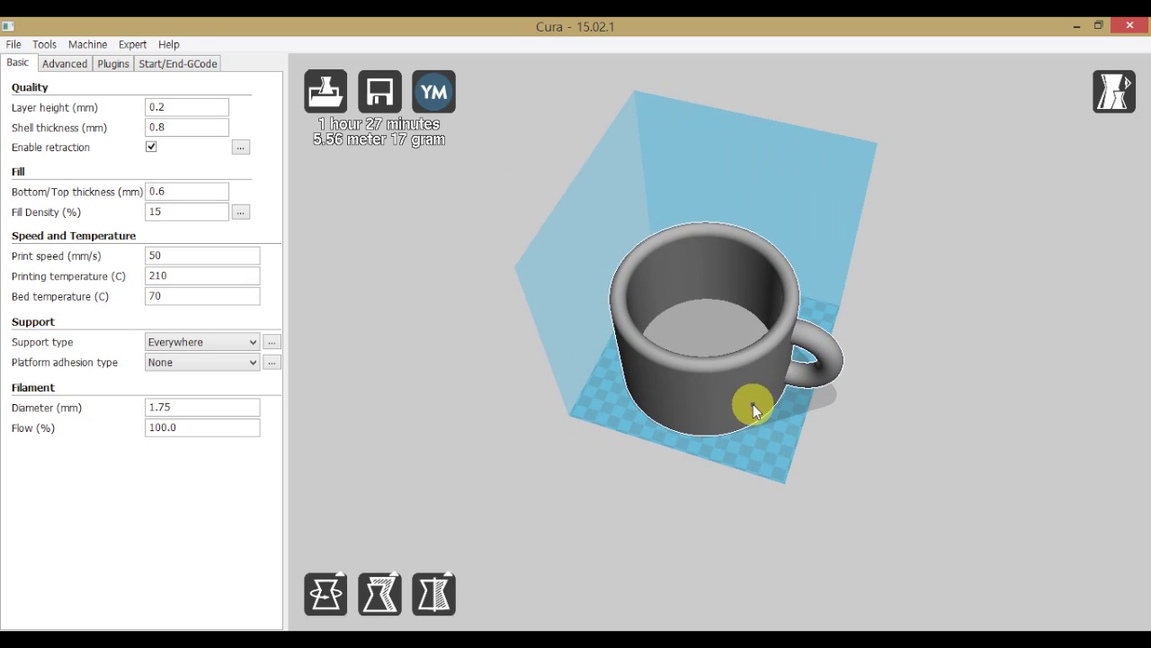
click(380, 592)
click(570, 522)
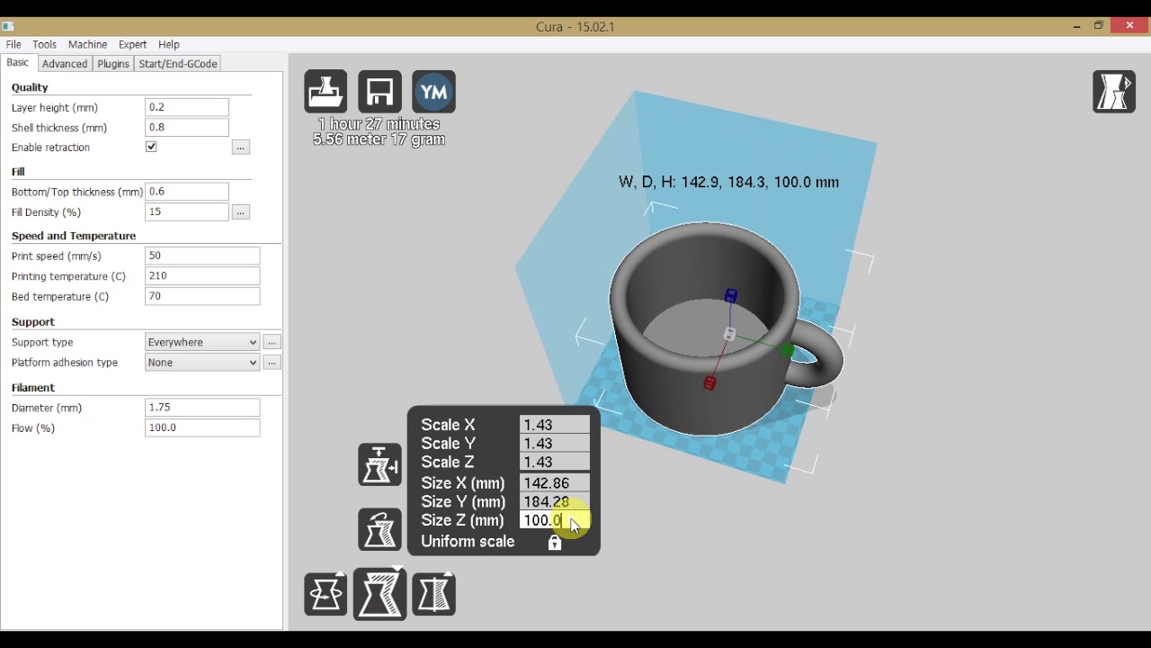
key(BackSpace)
key(BackSpace)
key(BackSpace)
key(BackSpace)
key(BackSpace)
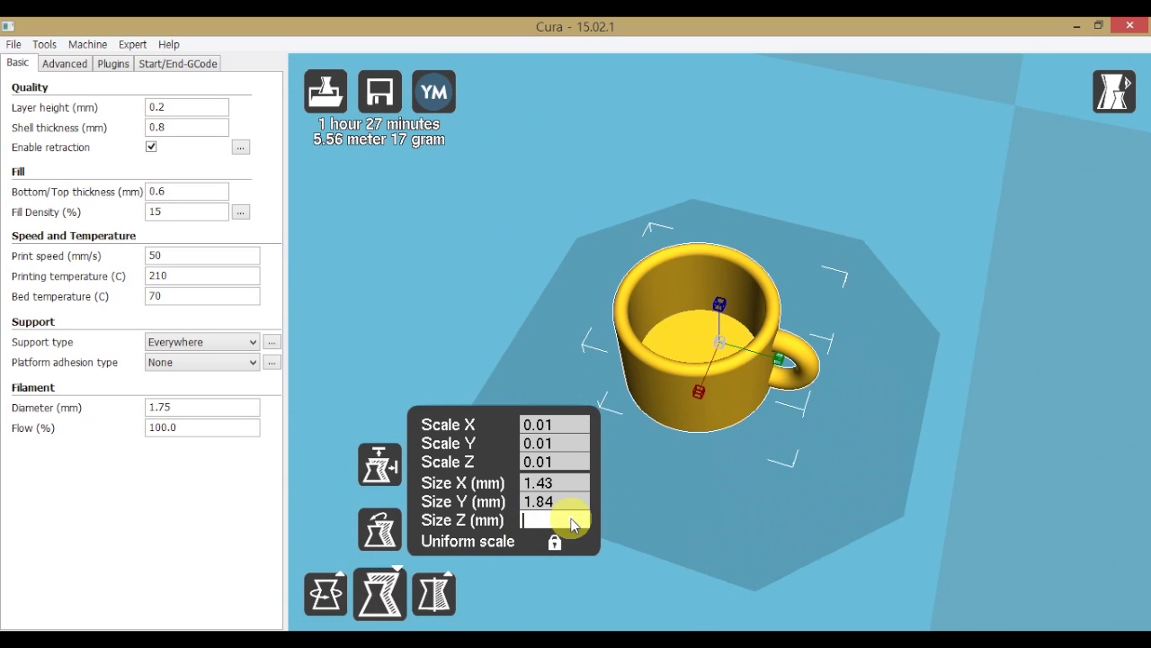
text(35)
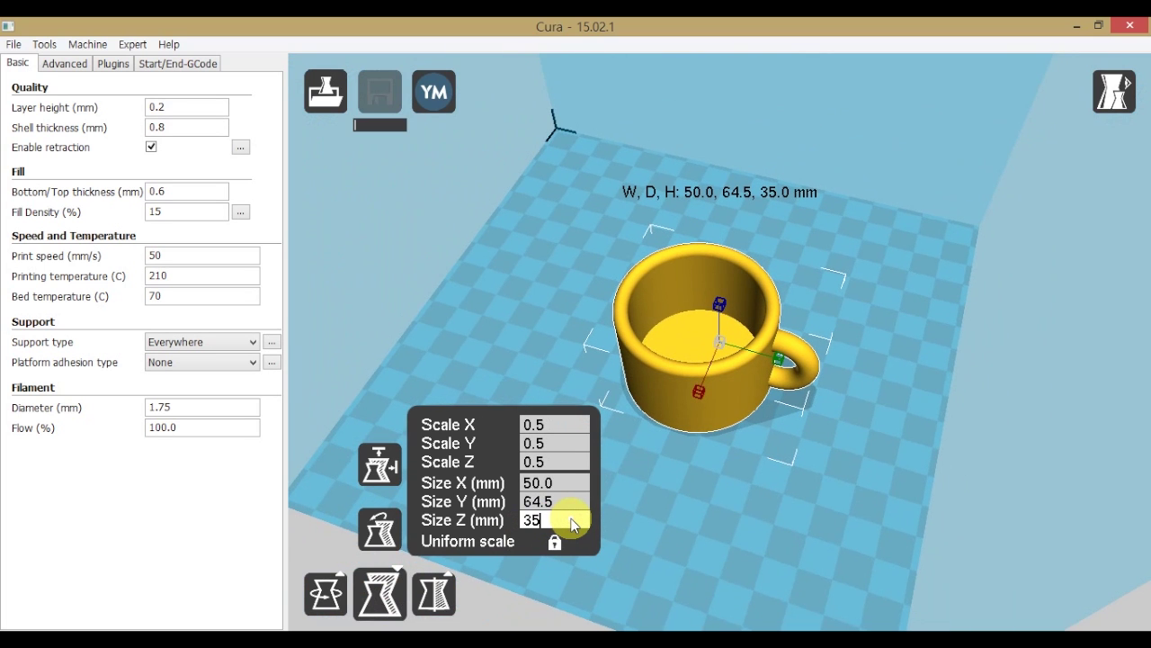
click(723, 492)
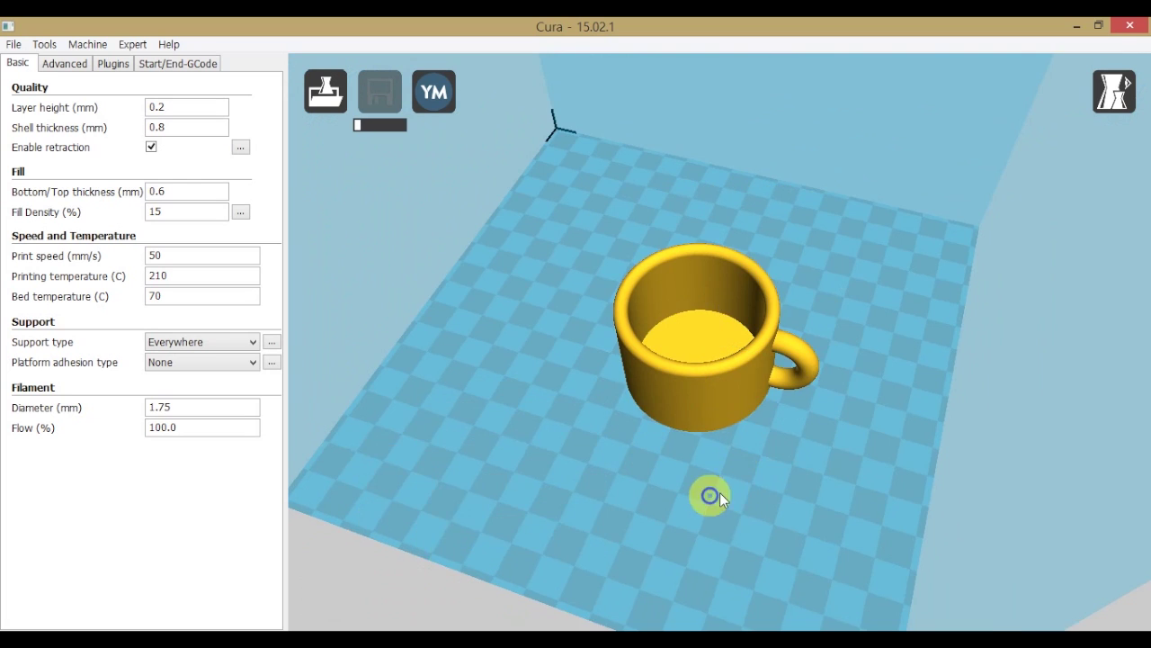
drag(735, 391, 712, 393)
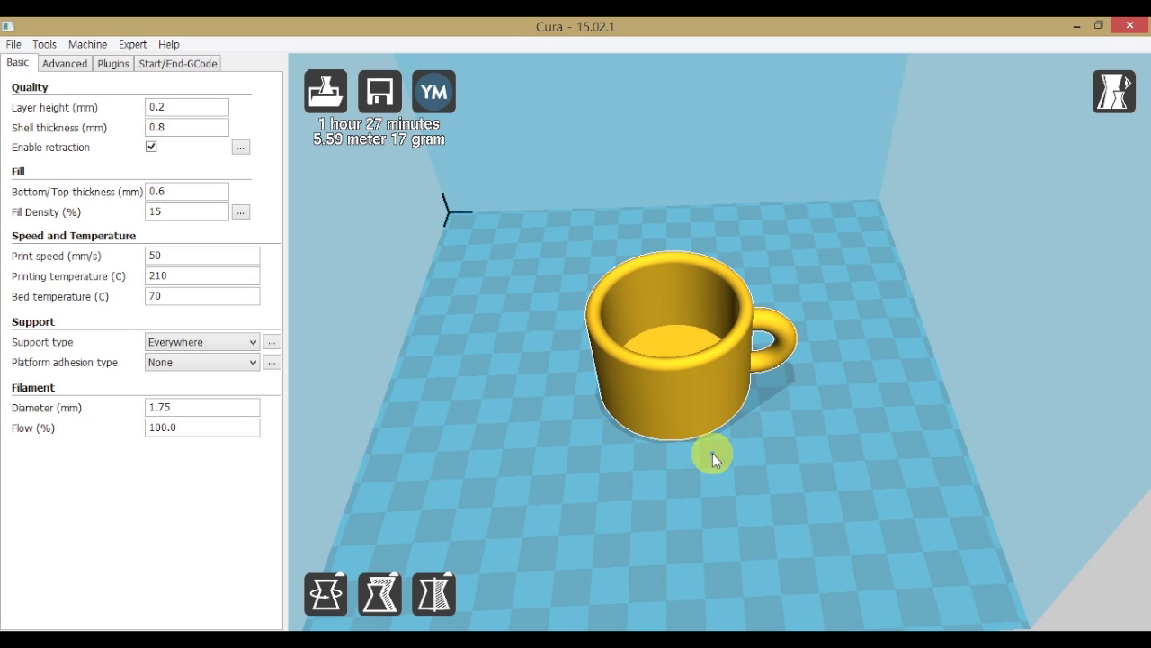
- Set the print speed to 25 mm/s and check the estimated print time for the mug
right_drag(716, 454, 474, 390)
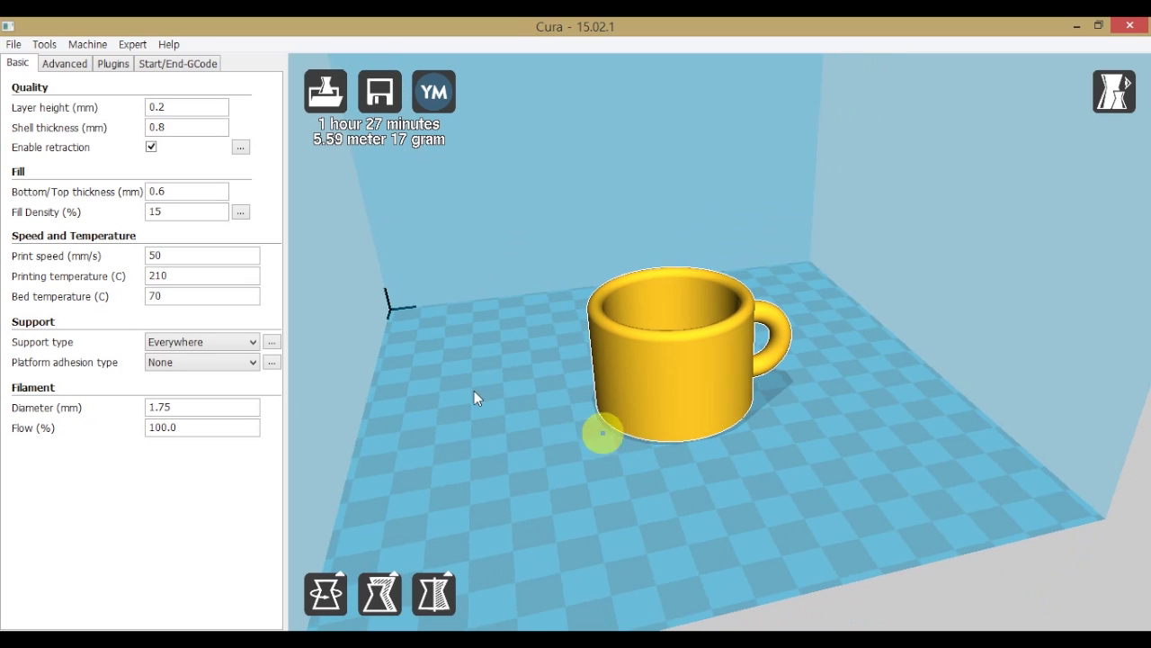
right_drag(450, 352, 429, 355)
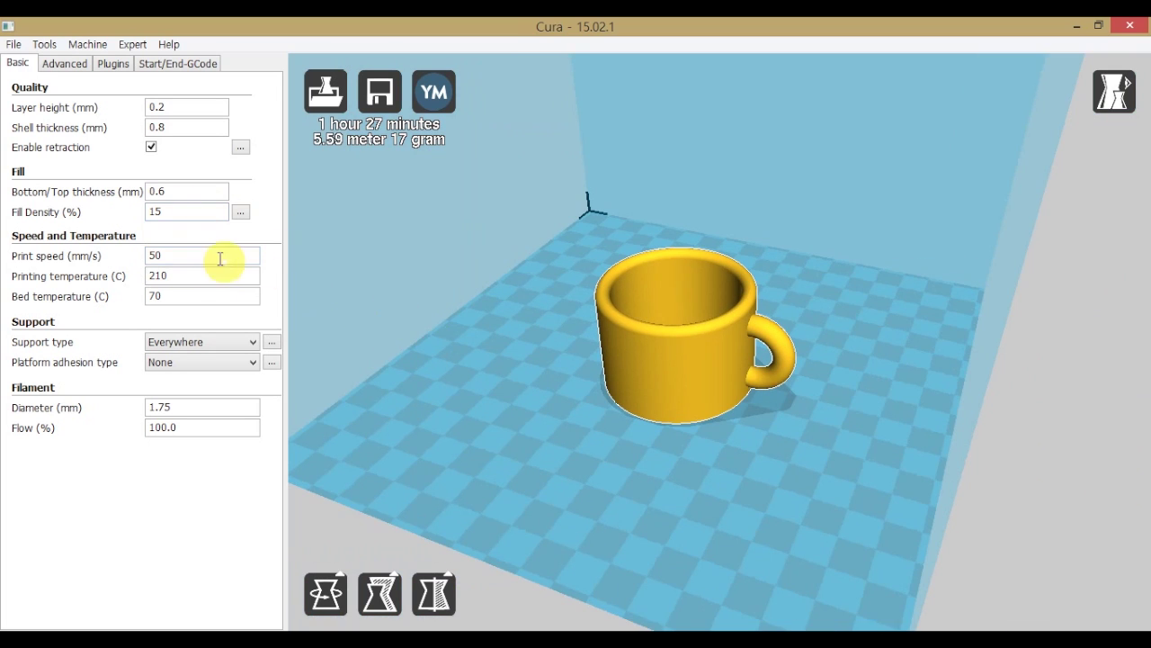
double_click(198, 256)
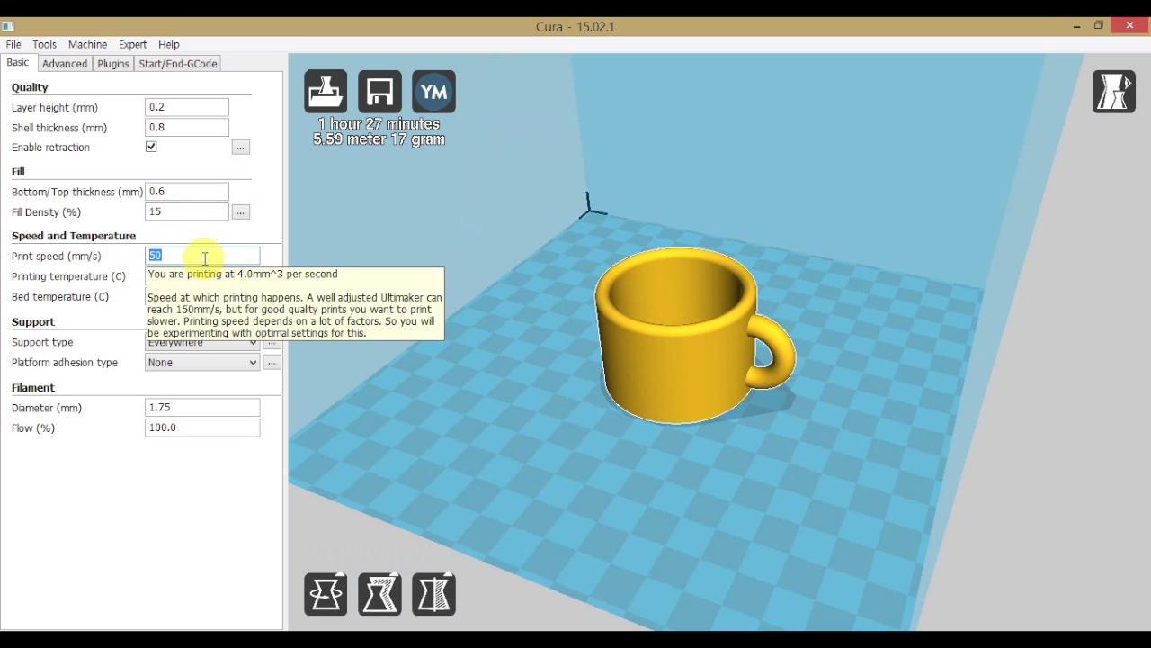
text(25)
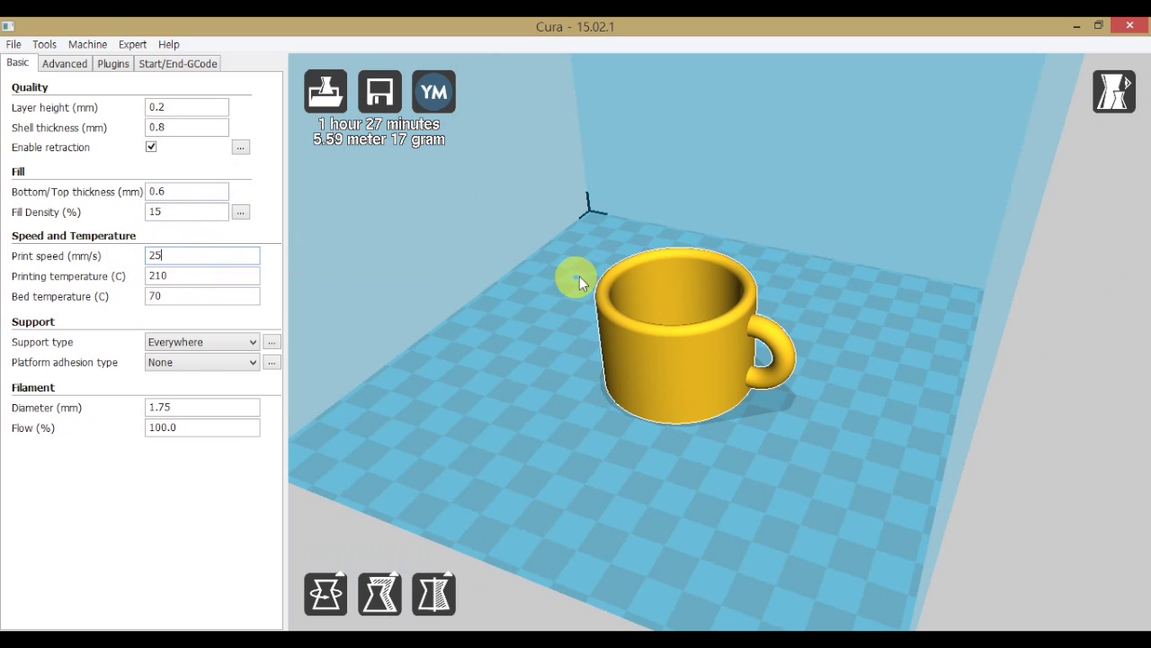
right_drag(515, 257, 553, 255)
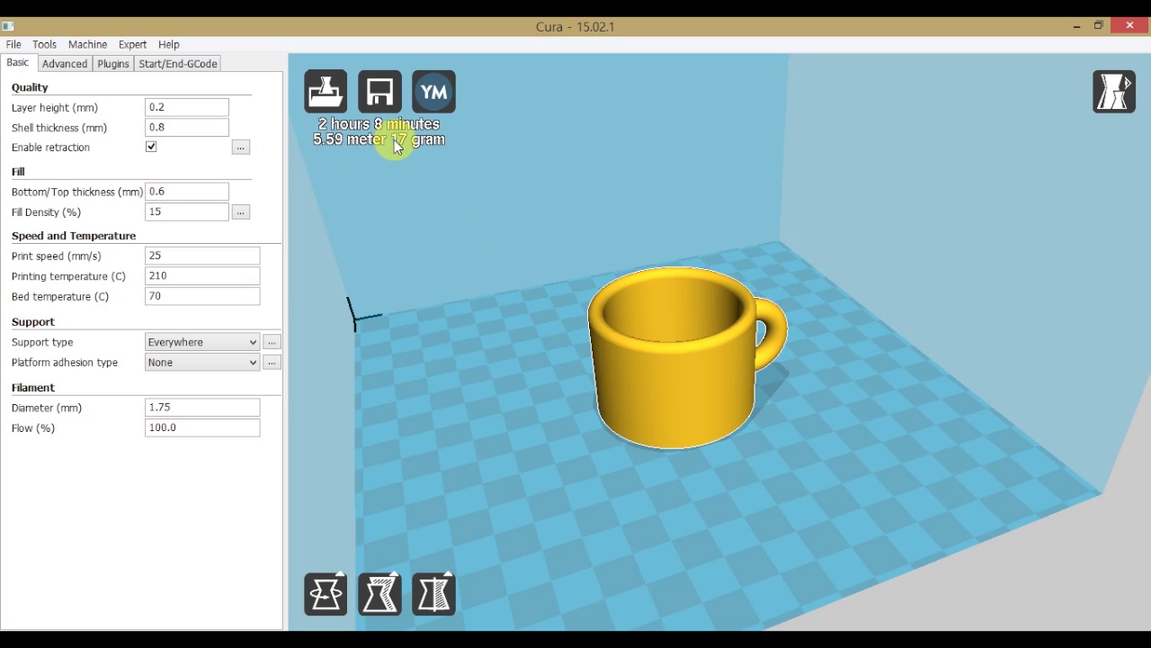
drag(193, 255, 132, 256)
mouse_move(171, 368)
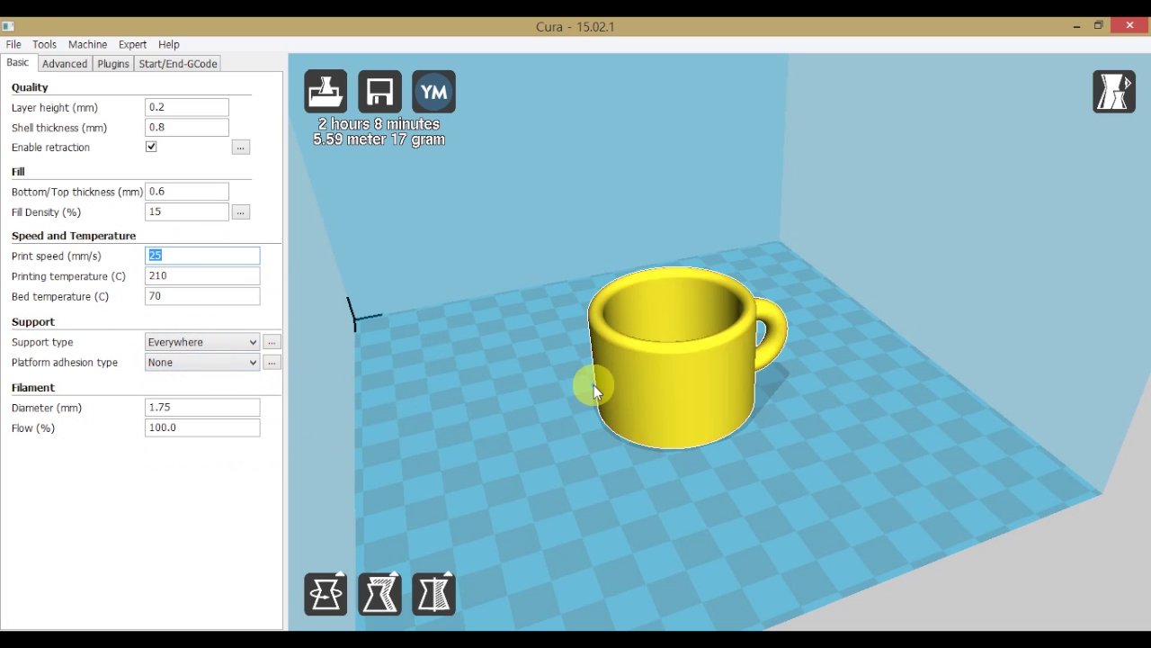
click(642, 385)
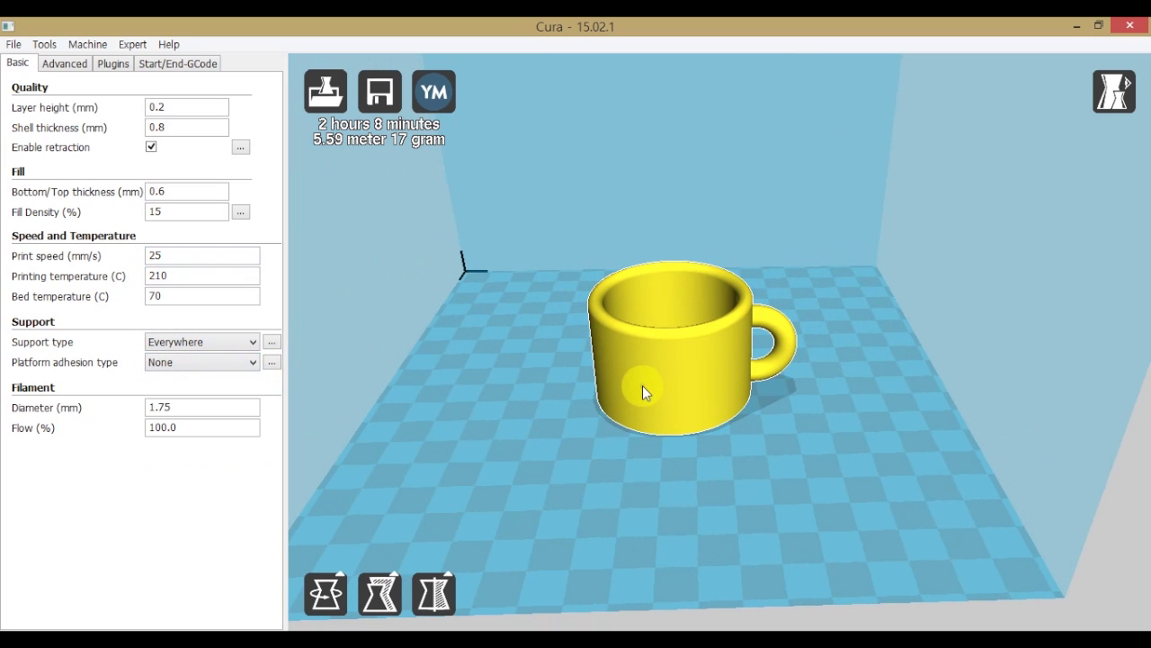